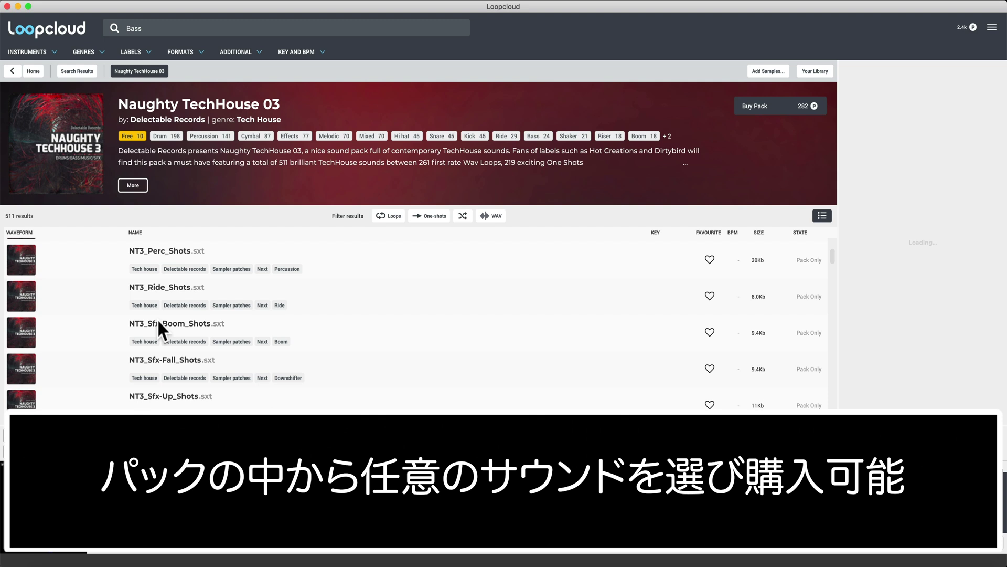
- View the account details, including points, storage and subscription, and close them
click(974, 27)
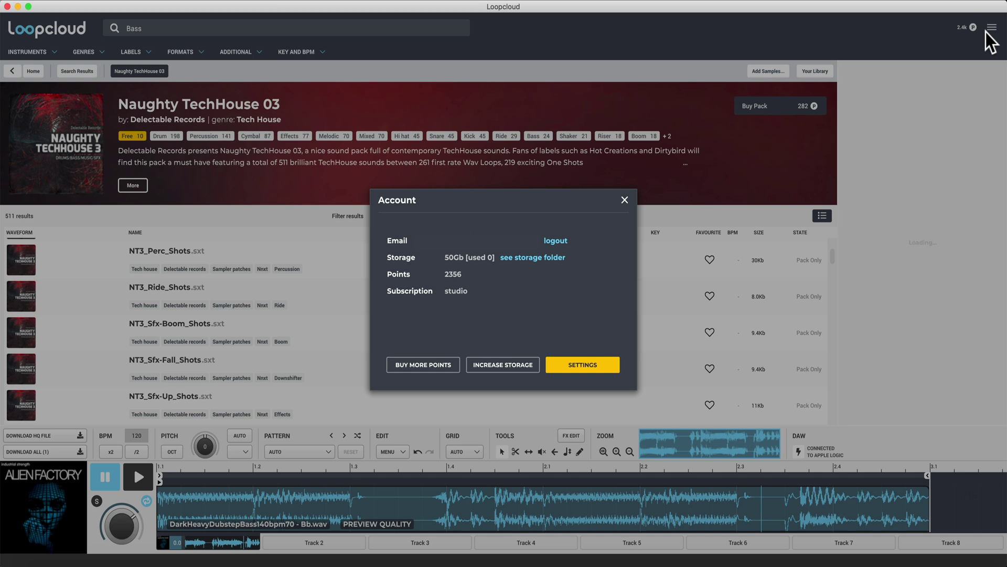
key(Escape)
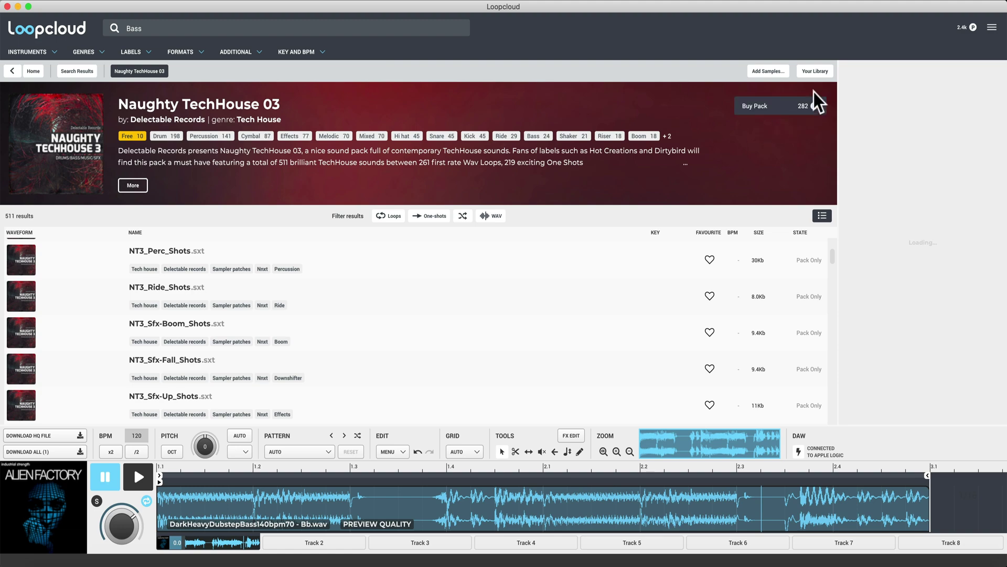
- Open the library, audition the DarkHeavyDubstepBass140bpm70 loop in the Alien Factory folder, and expand the Jozef K - Acid Sunrise Dreams folder
click(824, 71)
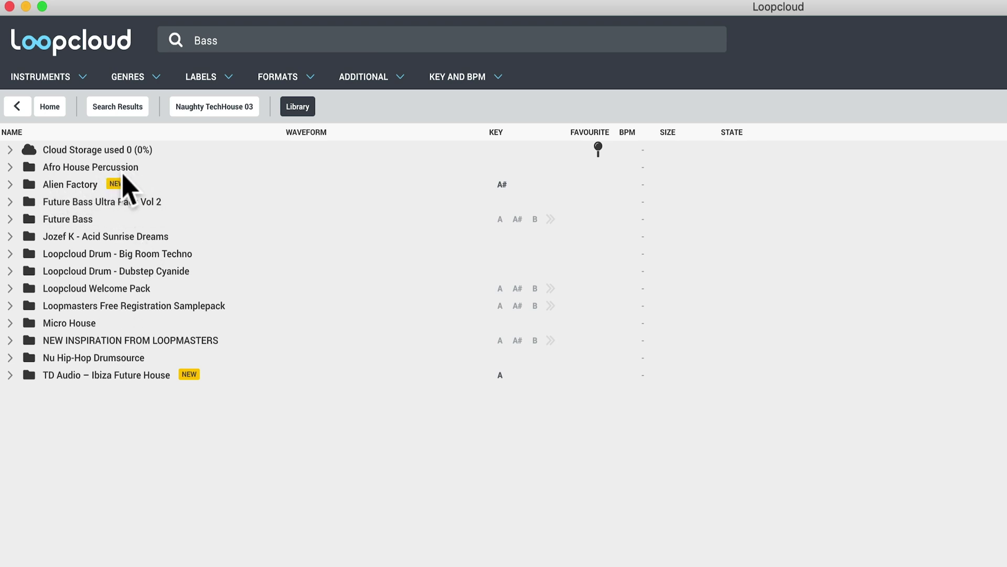
click(9, 184)
click(153, 223)
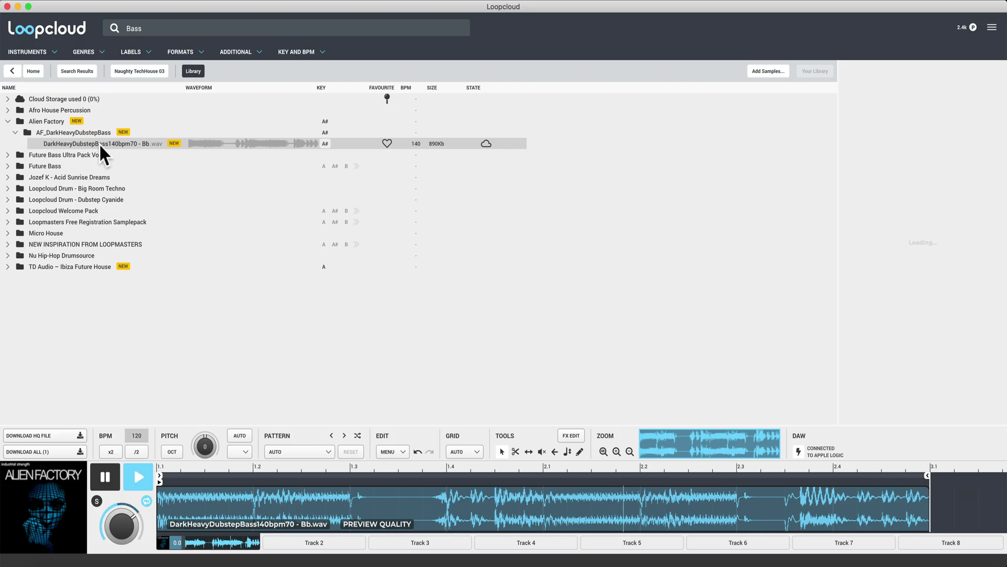
click(131, 177)
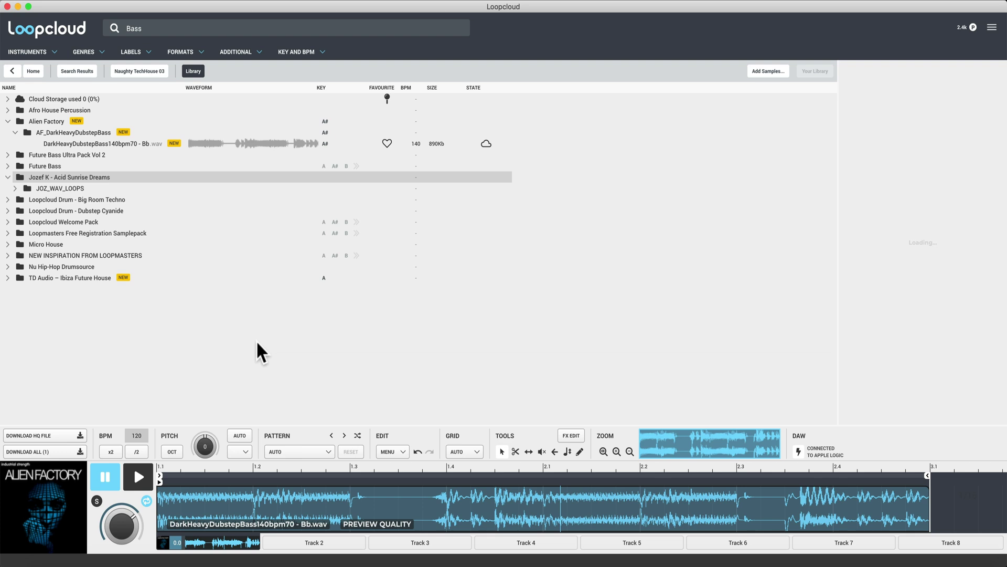
- Make the empty Track 2 the active track for loading another sample
click(428, 542)
click(551, 543)
click(640, 543)
click(227, 543)
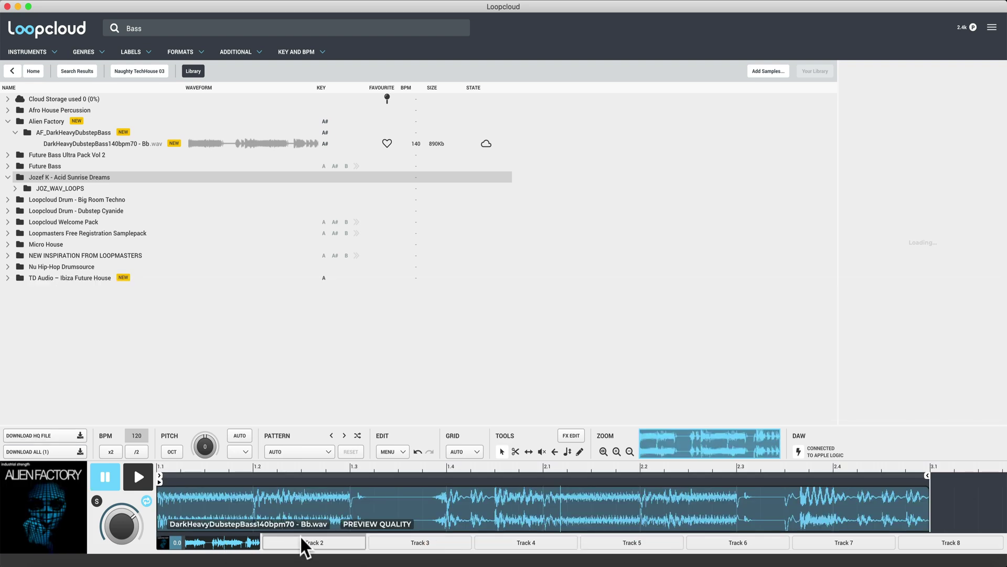
click(302, 541)
click(431, 542)
click(496, 546)
click(315, 543)
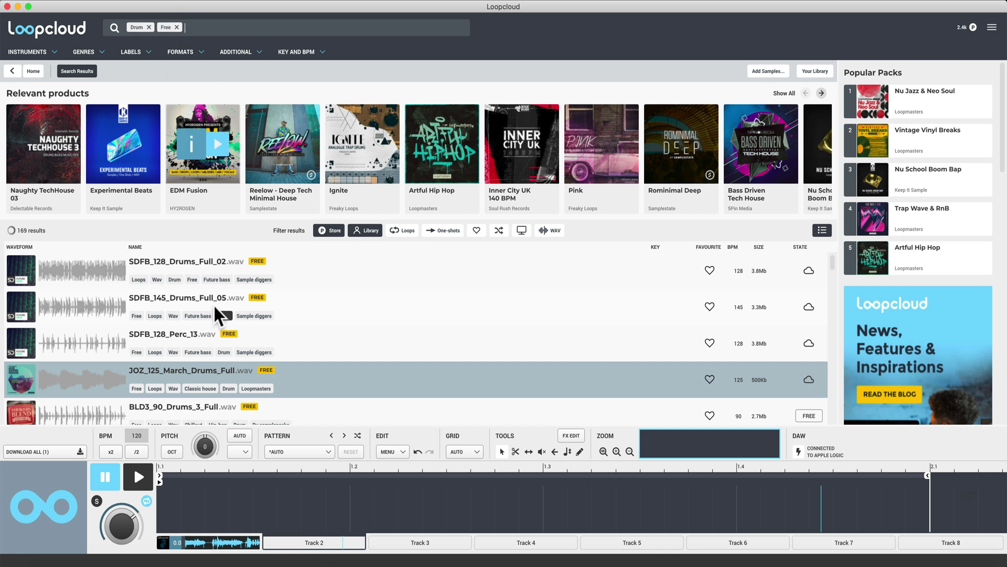
- Load JOZ_125_March_Drums_Full.wav onto Track 2 and play it together with the bass loop
click(159, 366)
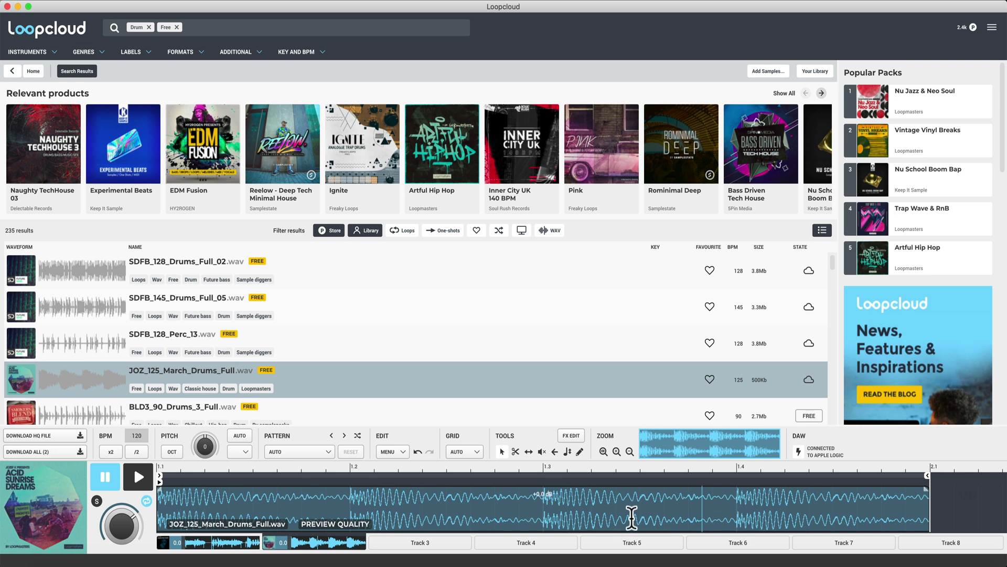
key(space)
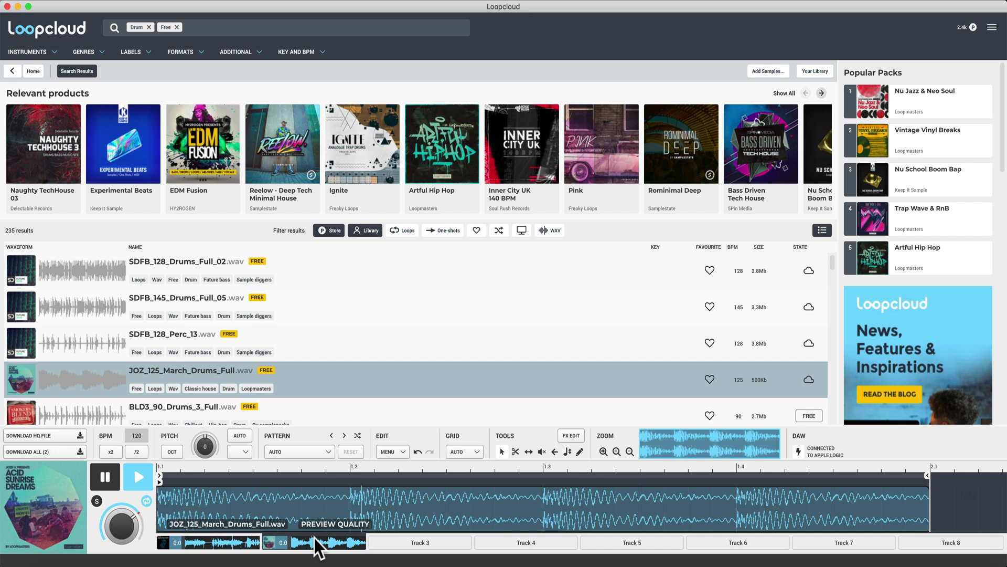
key(space)
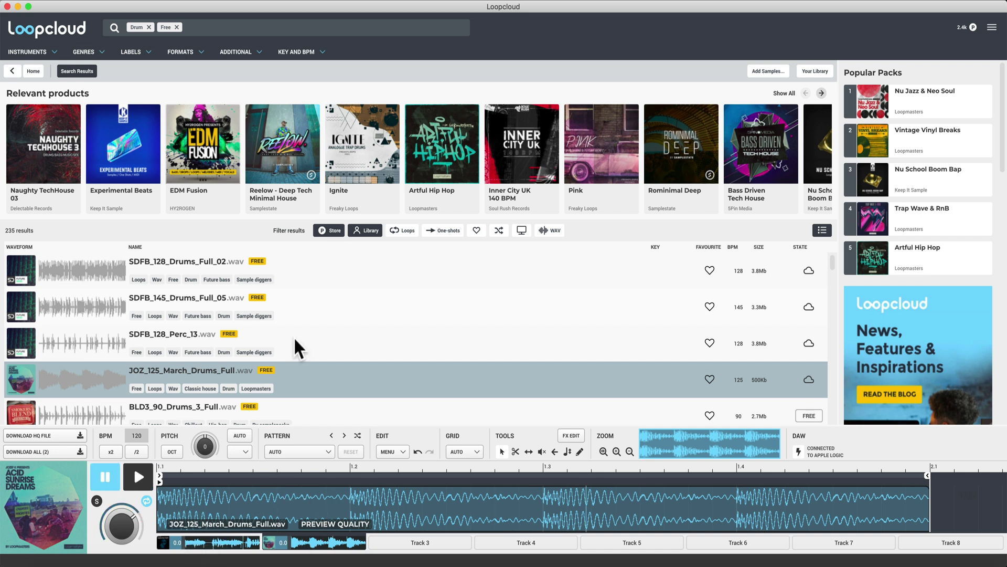
- Audition other free drum samples on Track 2, including GDNB_Drum_172_Snares_full_FA.wav, and settle on SS_DDT_124_DRUM_LPS_01_TOP2.wav
scroll(294, 338, down, 3)
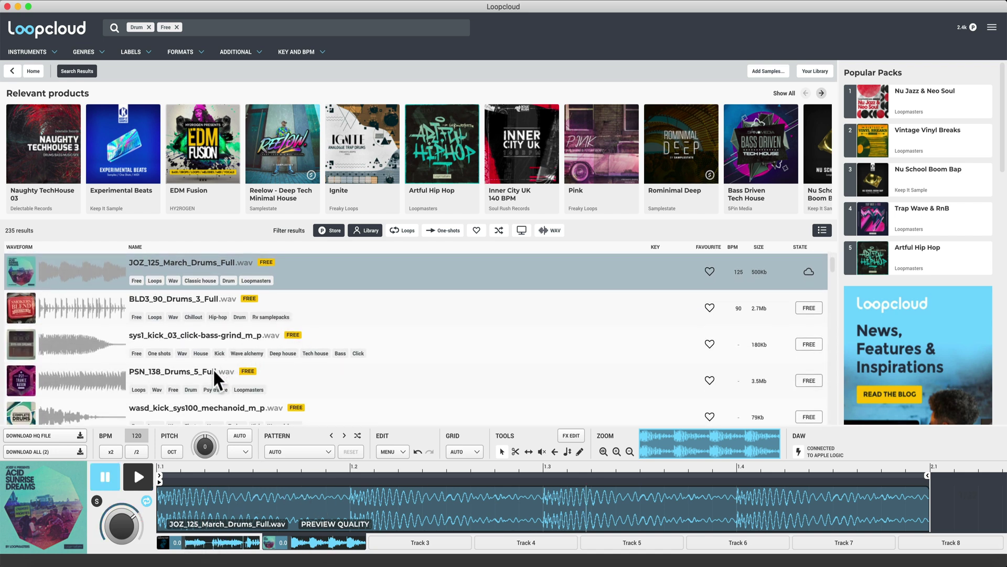
key(space)
scroll(173, 375, down, 4)
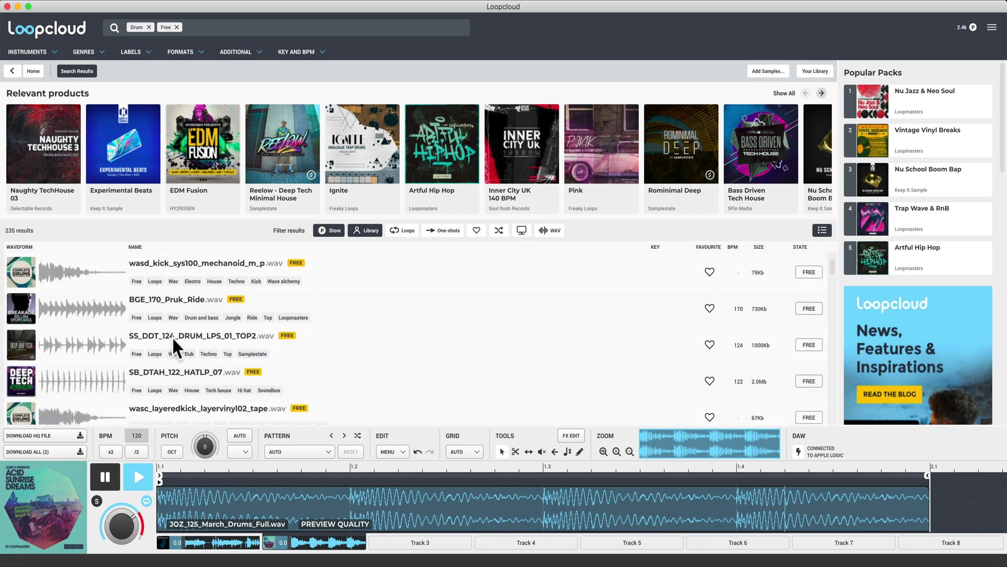
click(172, 345)
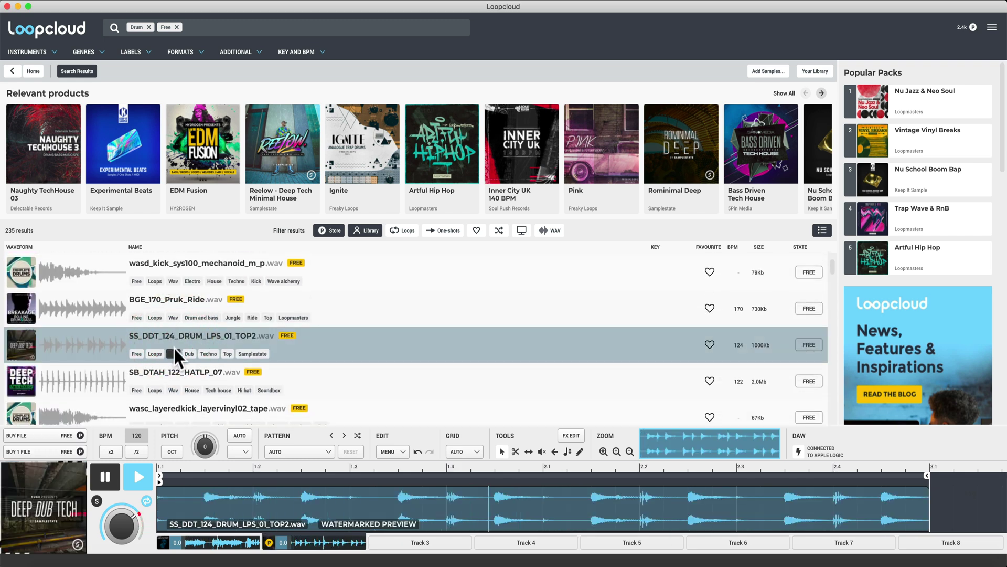
scroll(174, 347, down, 3)
click(180, 326)
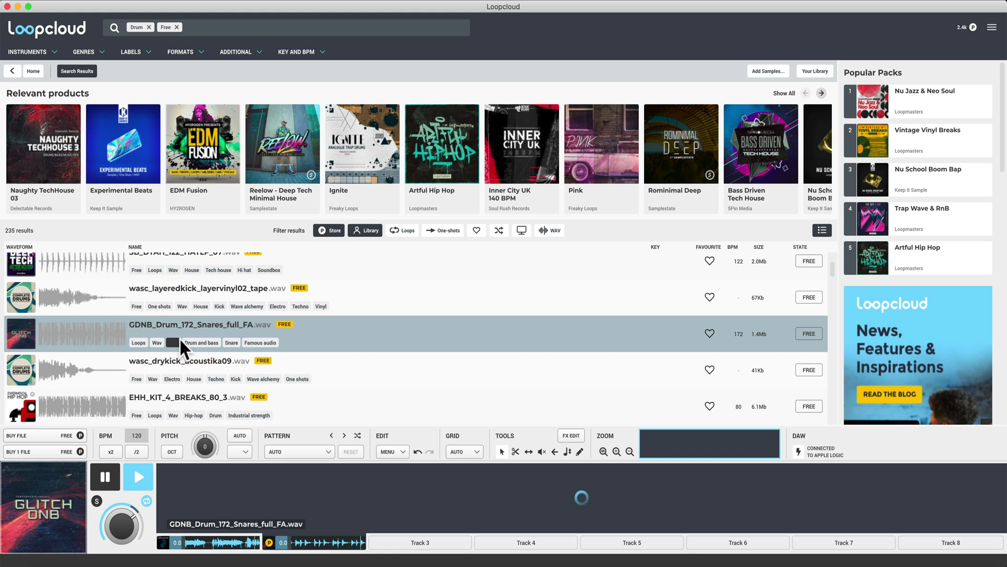
scroll(180, 338, up, 2)
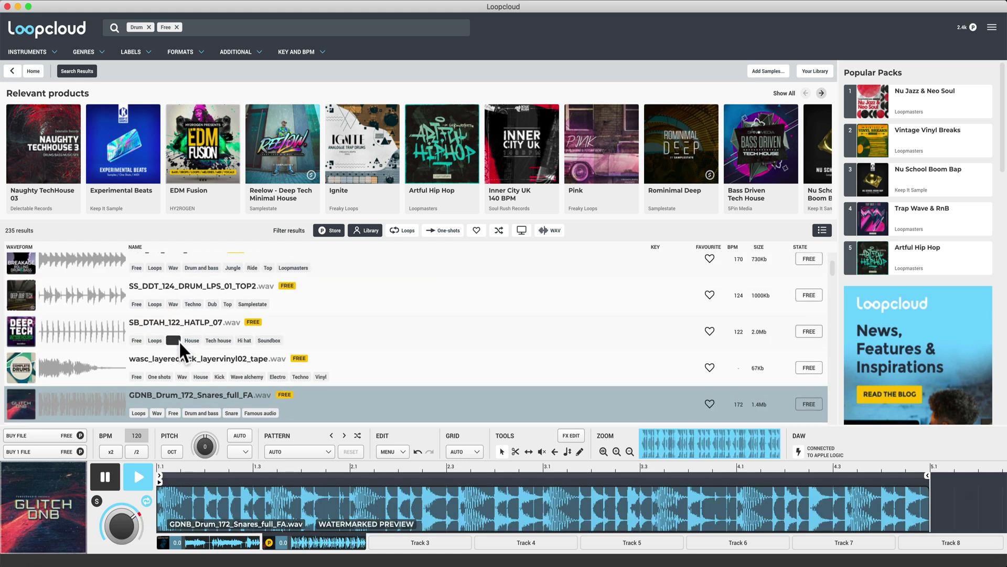
scroll(180, 339, down, 1)
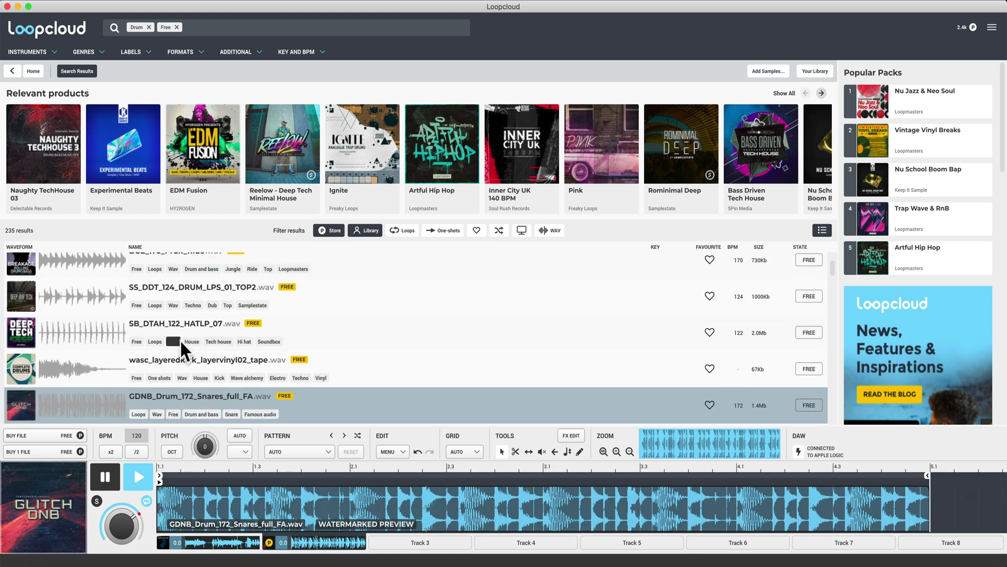
click(179, 290)
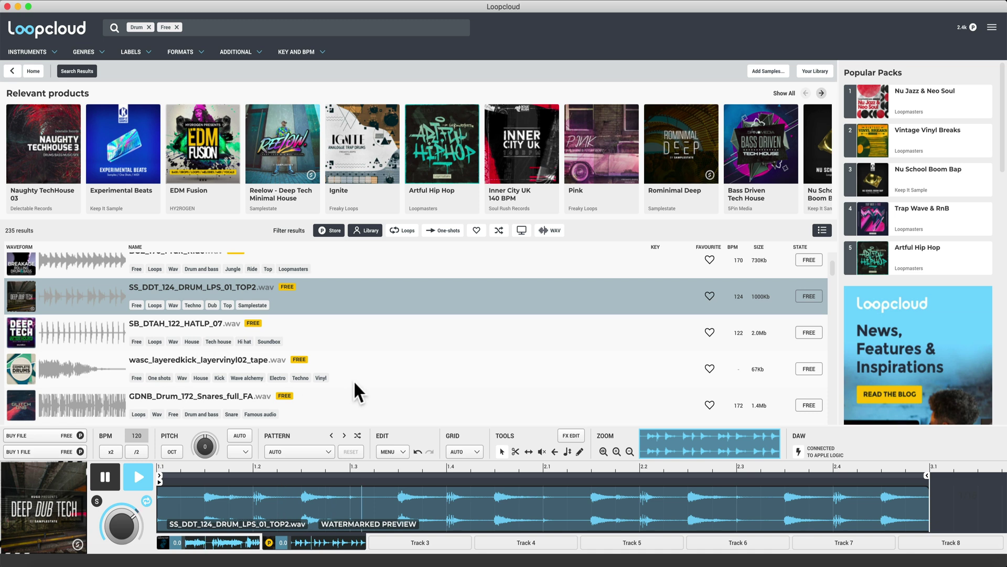
- Load JOZ_125_March_Drums_Full.wav onto Track 3, listen to it with the other tracks, and pause playback
click(418, 544)
scroll(262, 358, up, 10)
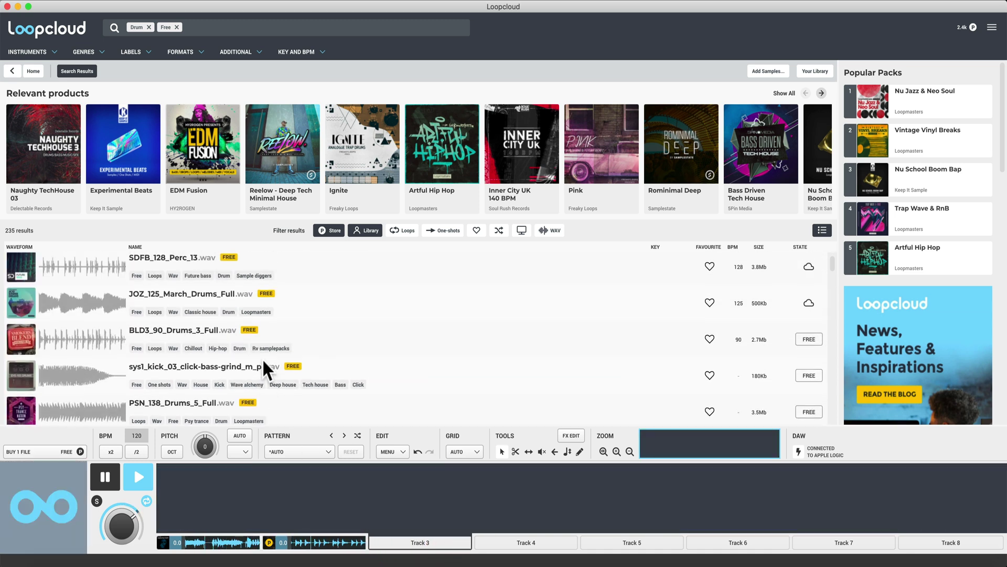
click(204, 367)
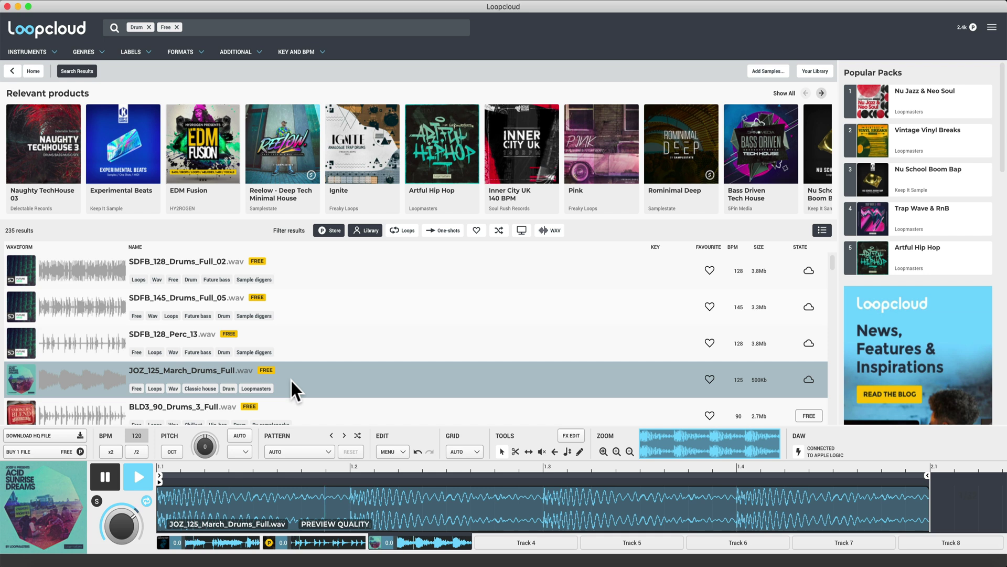
key(space)
scroll(291, 379, down, 1)
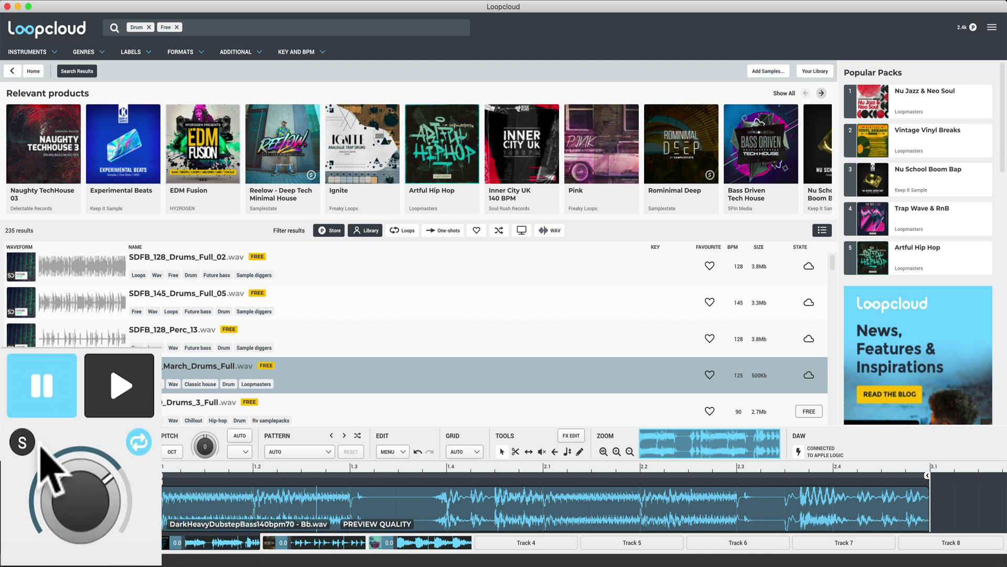
- Adjust the bass loop's volume on Track 1 during playback and switch its solo on and off
key(space)
drag(63, 404, 77, 498)
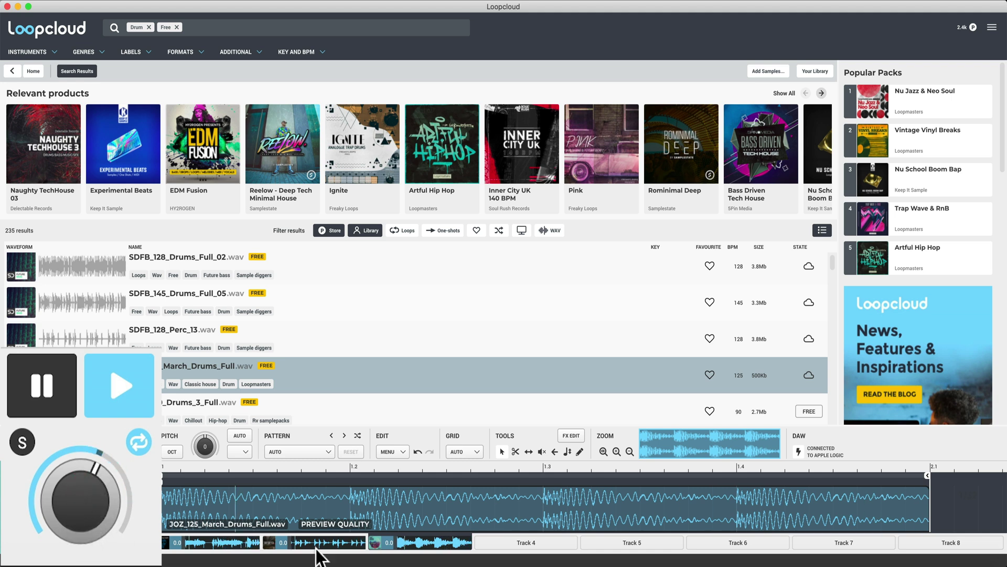
click(247, 540)
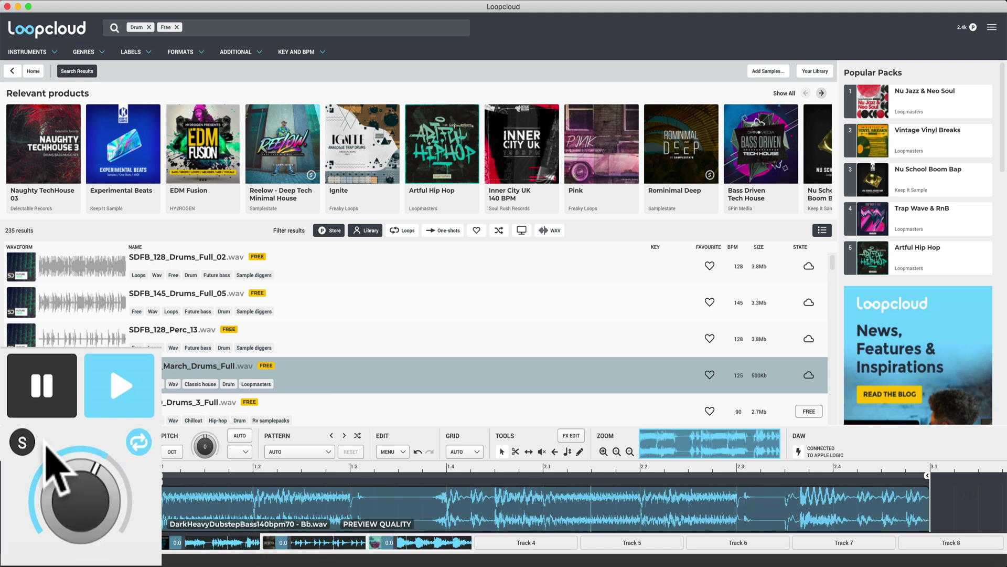
click(158, 542)
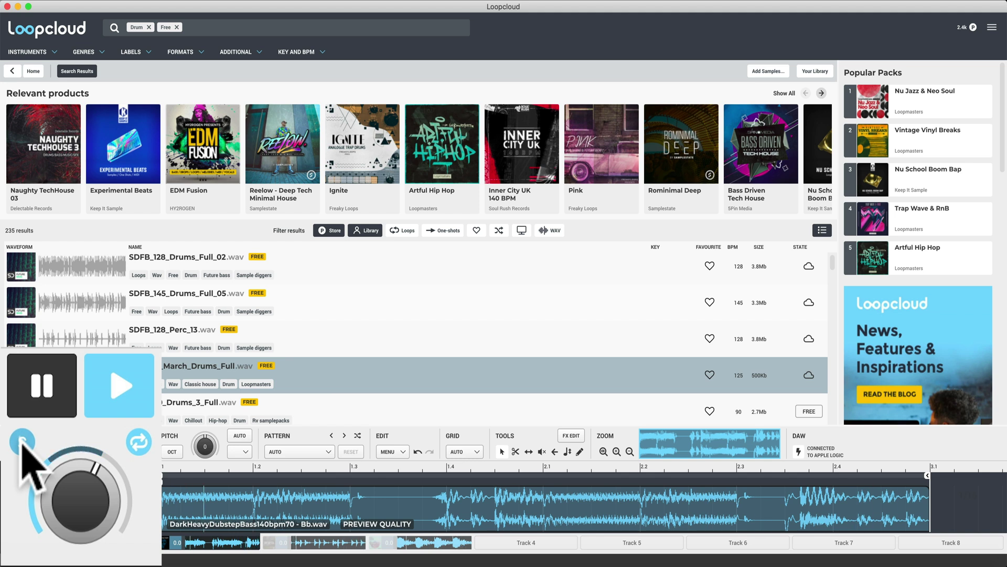
click(22, 443)
- Raise the volume of the SS_DDT_124_DRUM_LPS_01_TOP2.wav loop on Track 2 and stop playback
click(311, 546)
drag(68, 465, 131, 514)
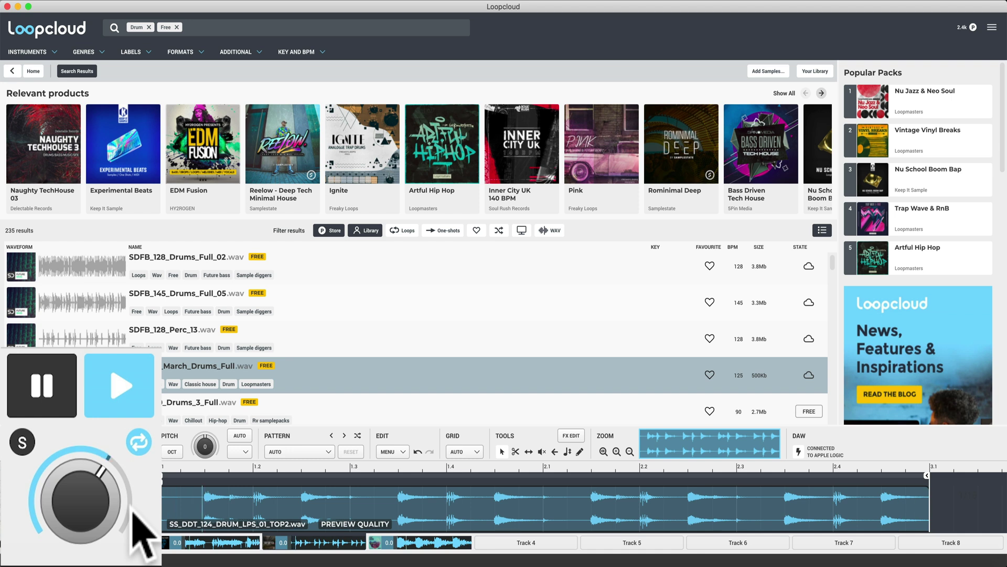
key(space)
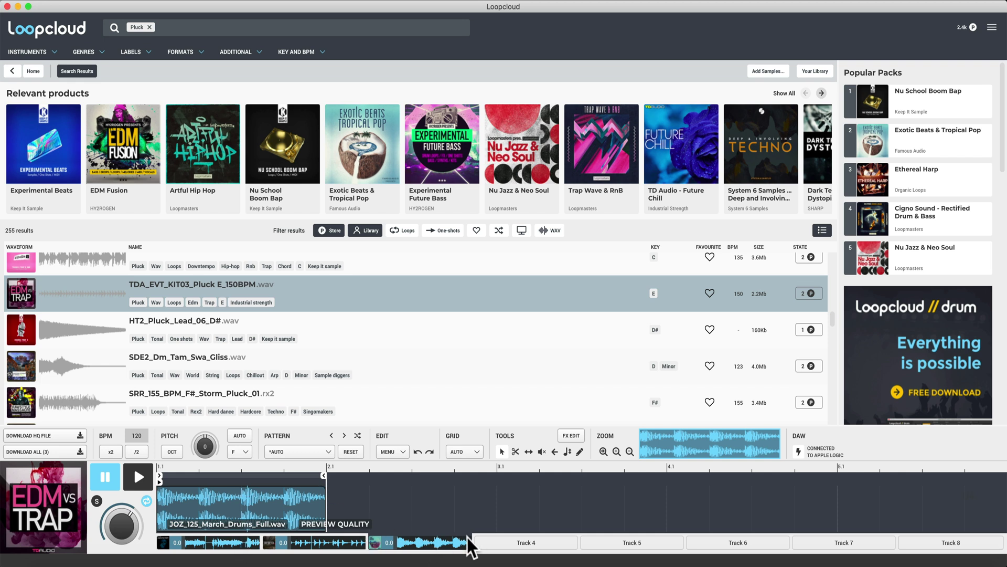
- Clear Track 3 and undo the clearing
right_click(445, 542)
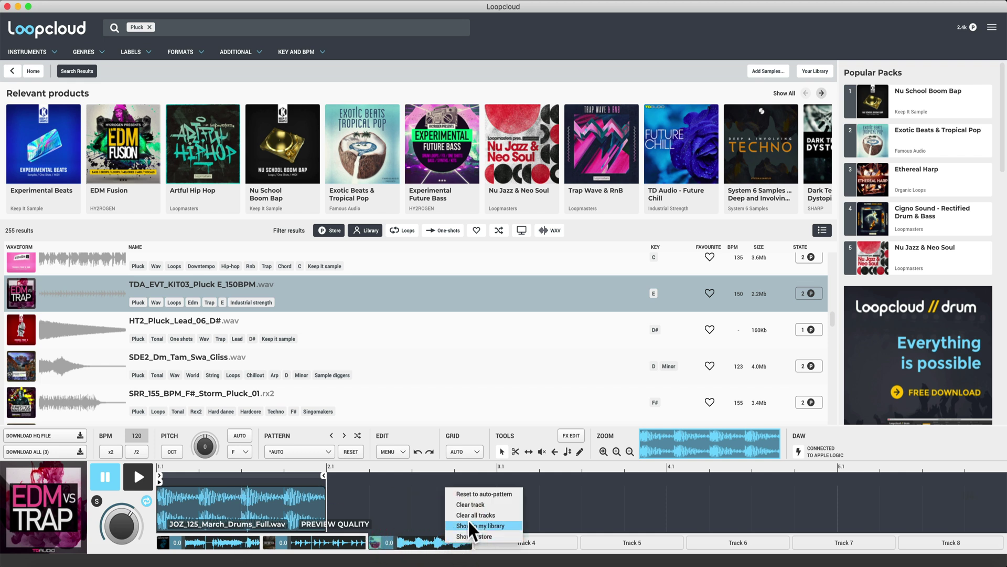
click(478, 503)
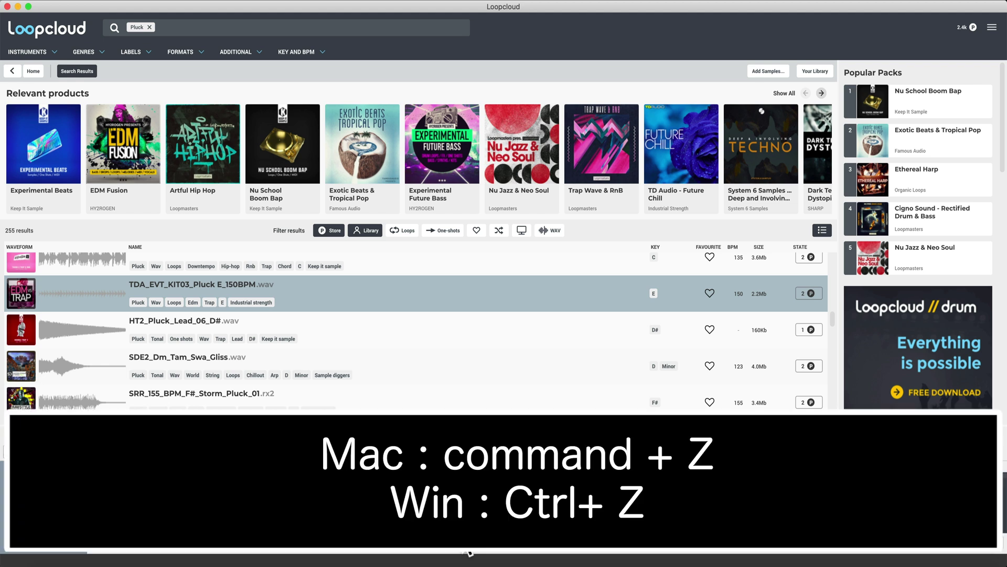
key(super+z)
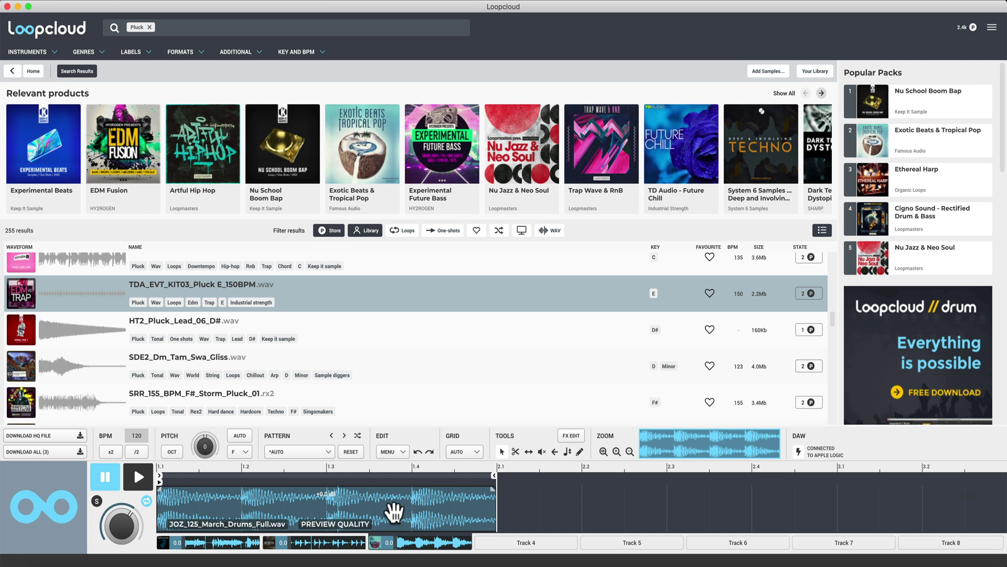
- Go through the pluck samples down to SRR_155_BPM_F#_Storm_Pluck_01.rx2 and load SDE2_Dm_Tam_Swa_Gliss.wav onto Track 3
key(Down)
key(Down)
key(Down)
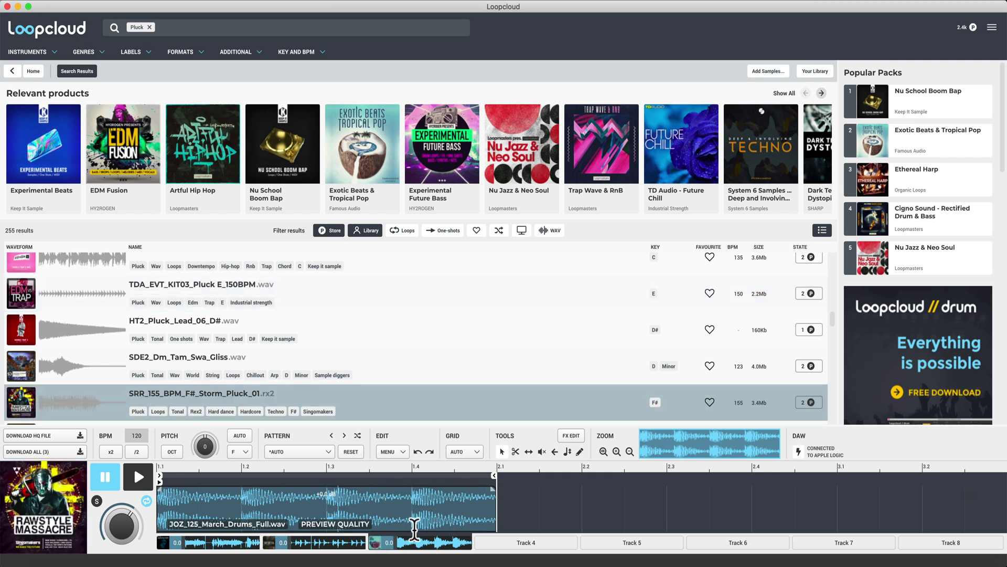
click(169, 358)
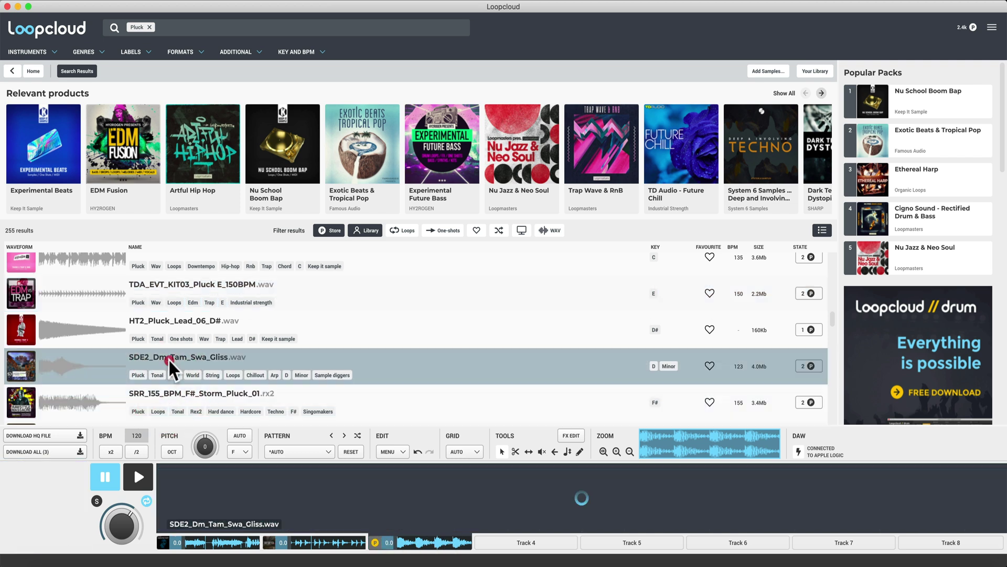
- Audition the SS_DDT_124_DRUM_LPS_01_TOP2.wav loop on Track 2 in solo and open its effects editor
click(345, 542)
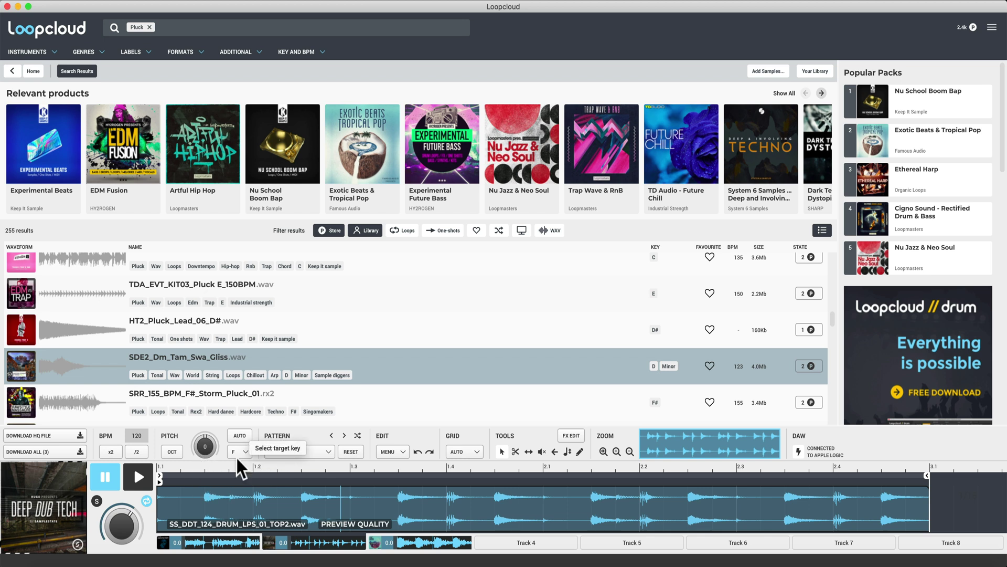
key(Down)
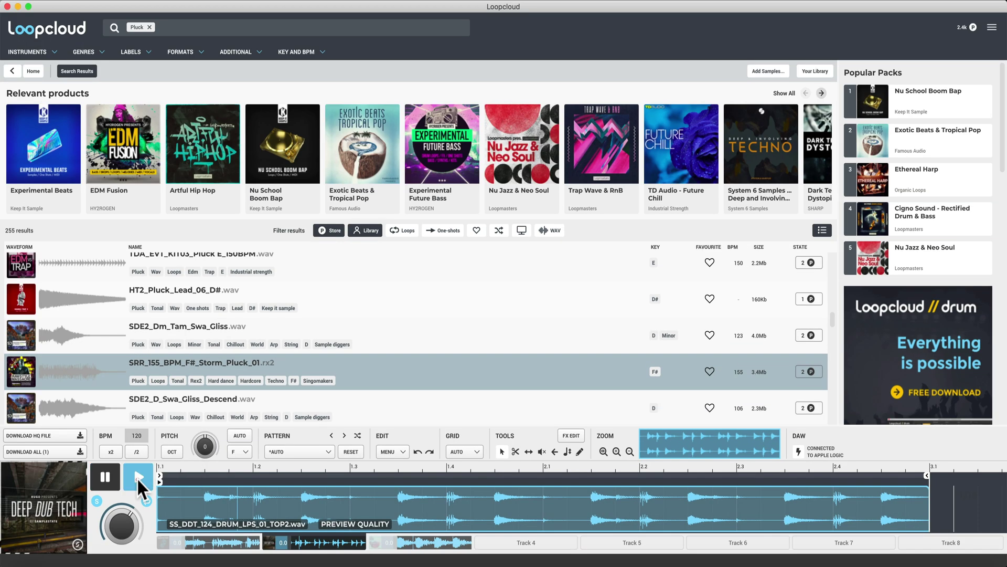
click(138, 476)
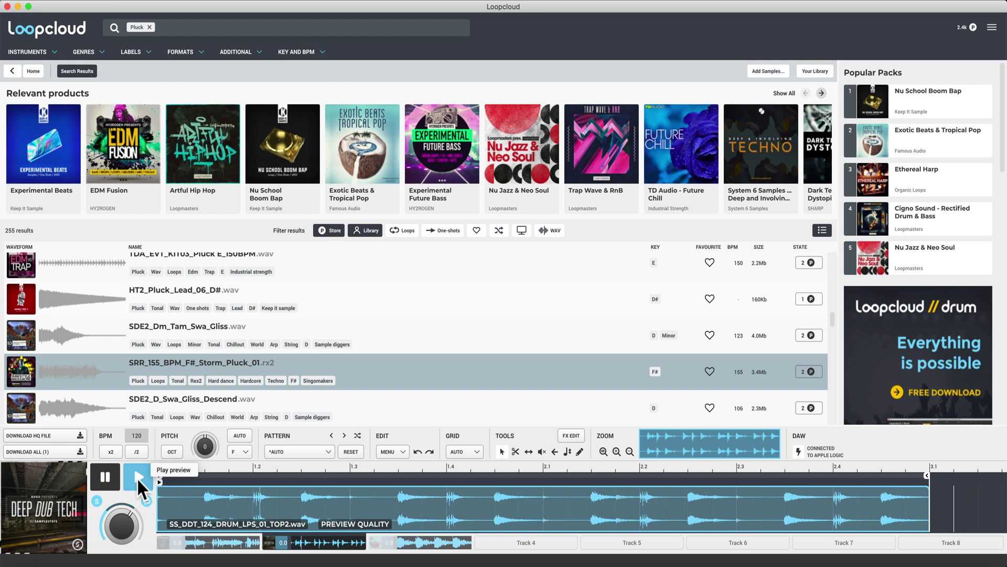
key(space)
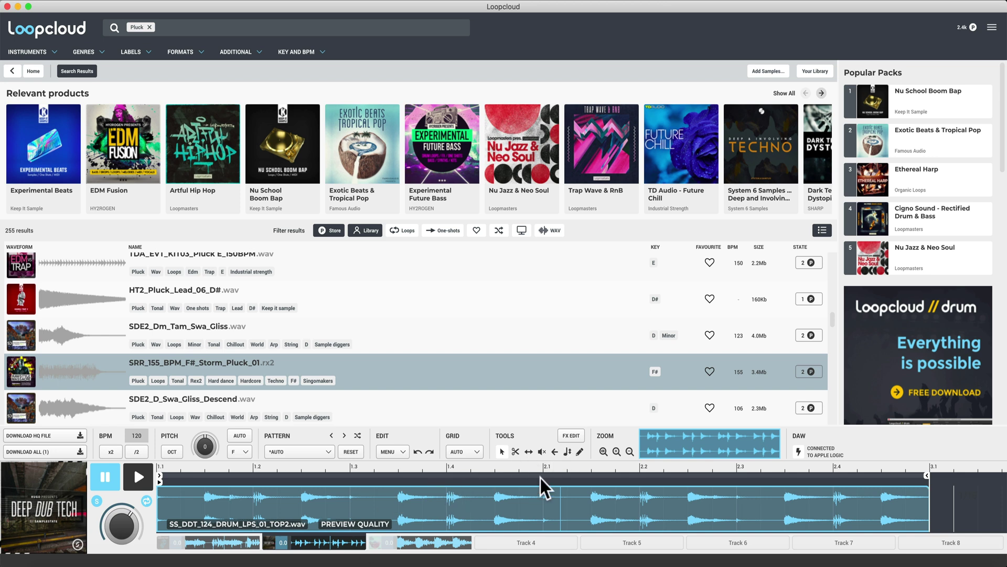
click(570, 437)
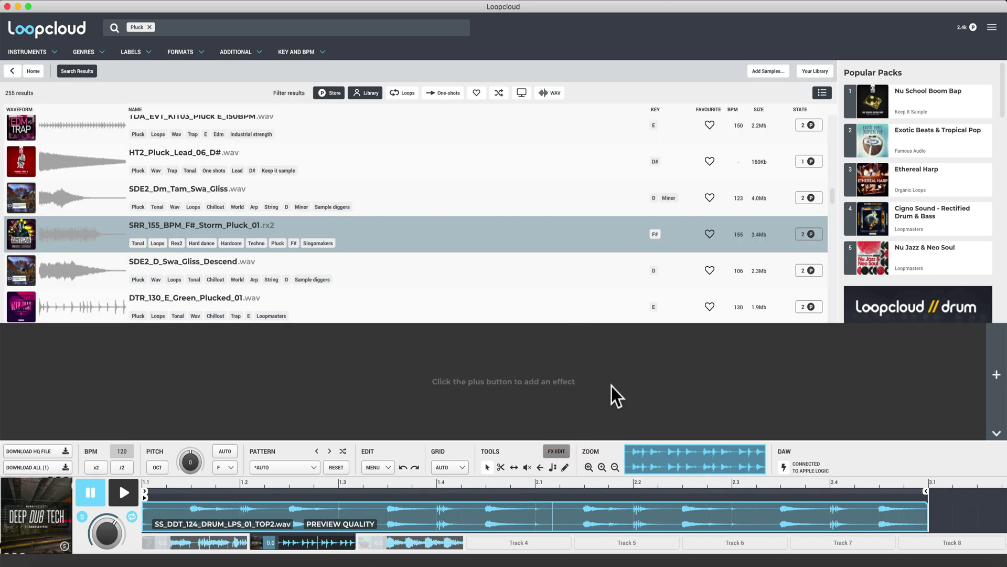
- Add a Snare Med Room reverb to the SS_DDT_124_DRUM_LPS_01_TOP2.wav loop and start playback
click(995, 375)
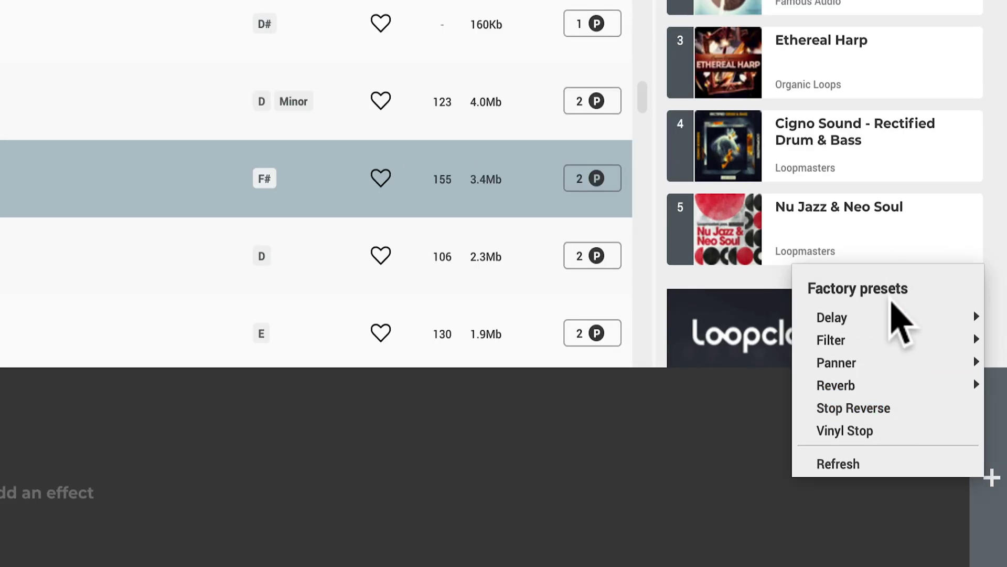
mouse_move(894, 319)
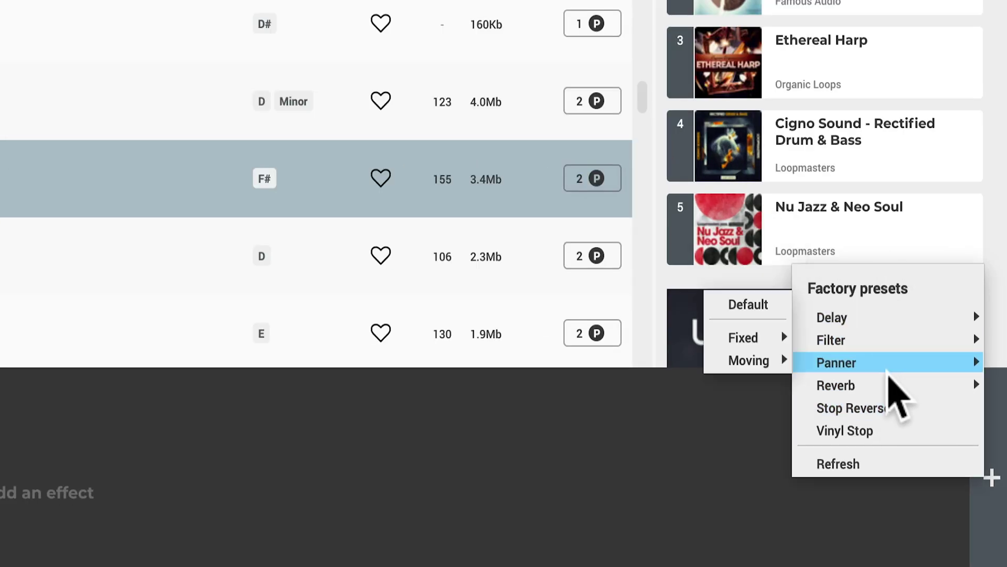
mouse_move(889, 341)
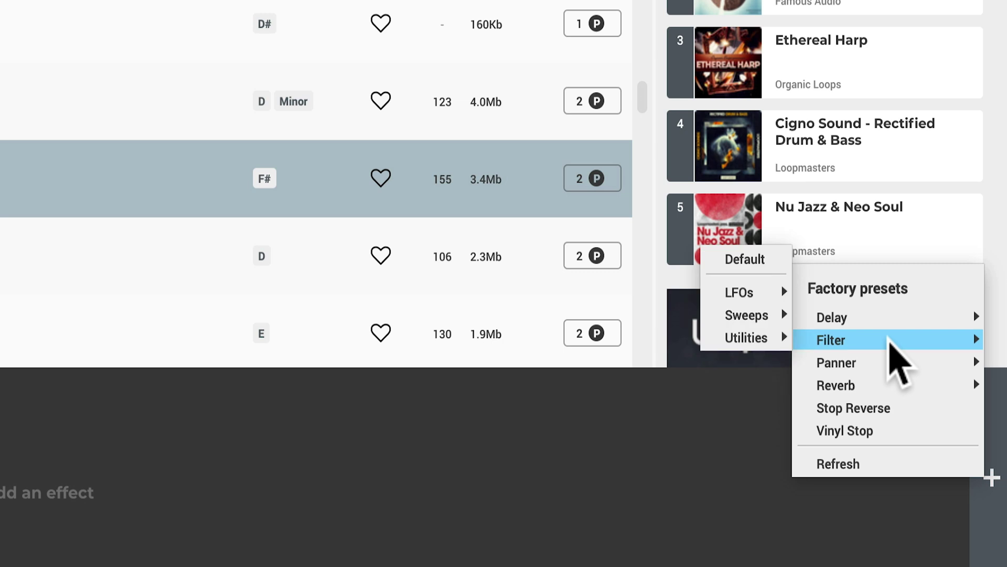
mouse_move(874, 391)
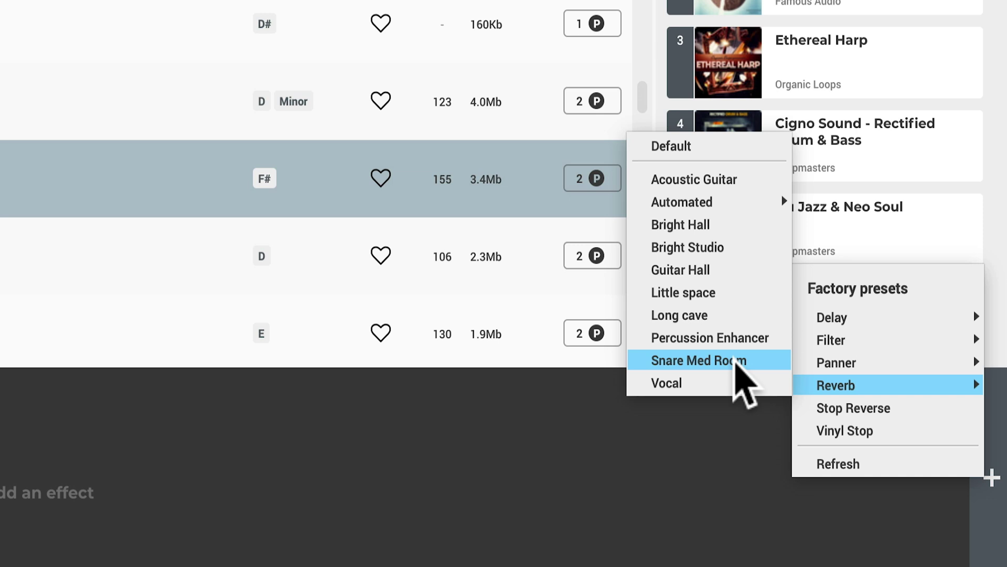
click(733, 360)
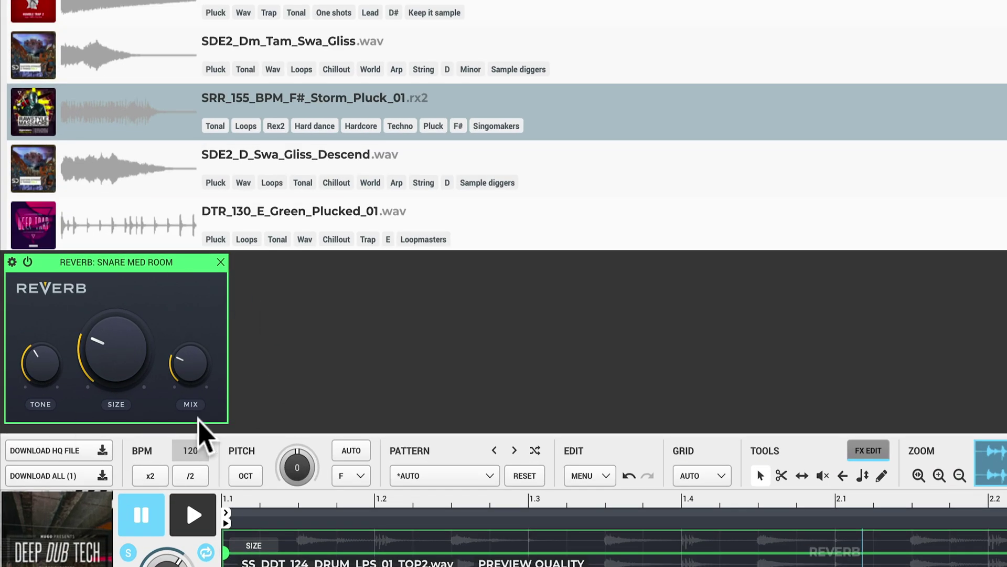
key(space)
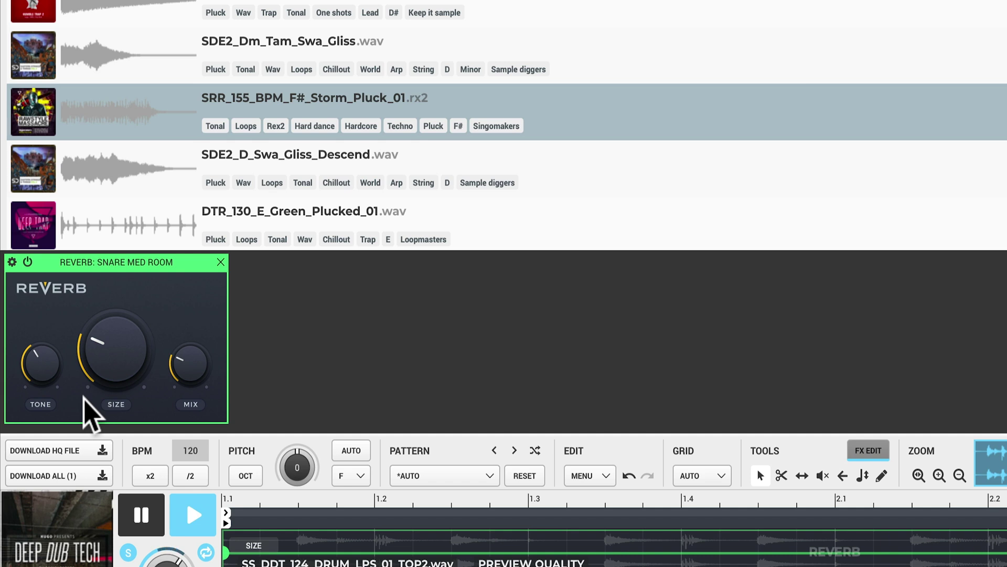
- Raise the reverb's Size and Tone to about three-quarters and set its Mix to roughly a quarter
key(space)
drag(191, 367, 45, 349)
drag(74, 399, 80, 390)
drag(321, 438, 329, 308)
drag(206, 407, 225, 315)
drag(314, 423, 295, 443)
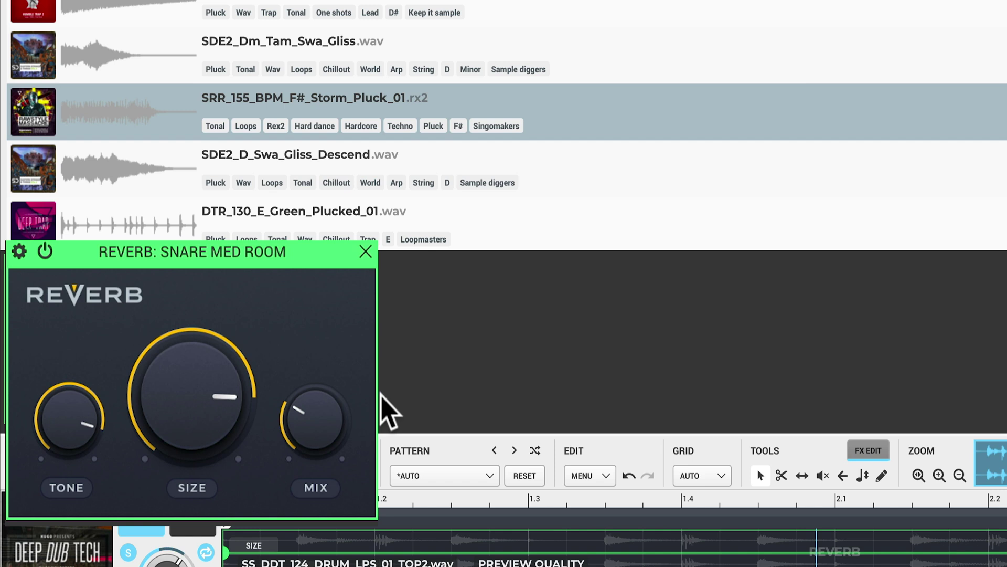
drag(99, 438, 99, 431)
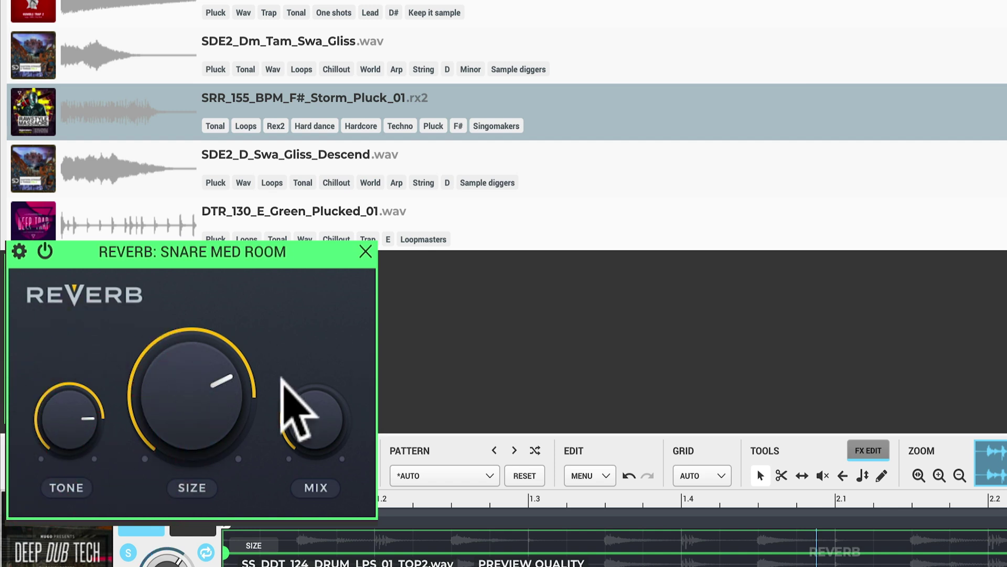
- Compare the drum loop with the Snare Med Room reverb bypassed and switched on
click(45, 251)
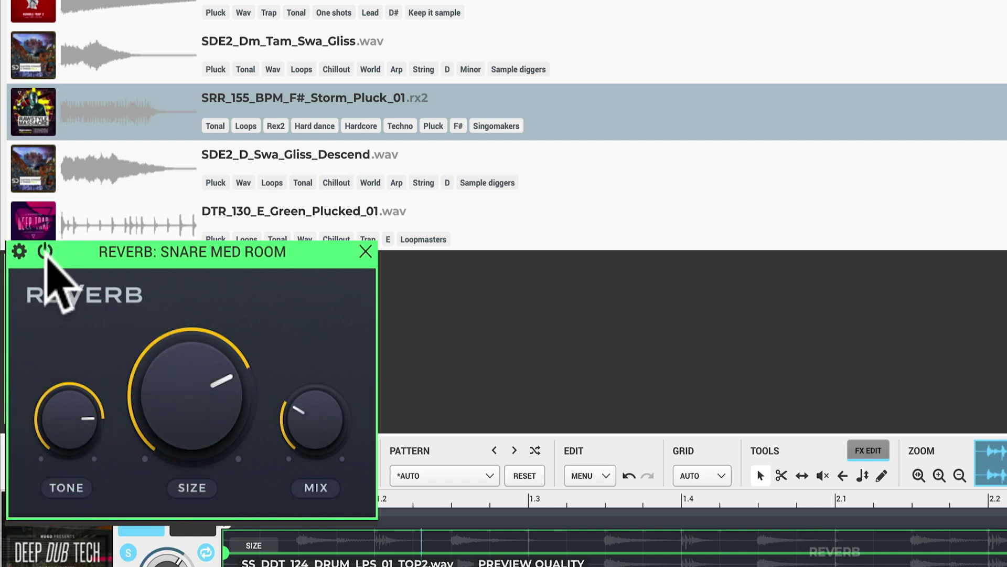
click(45, 250)
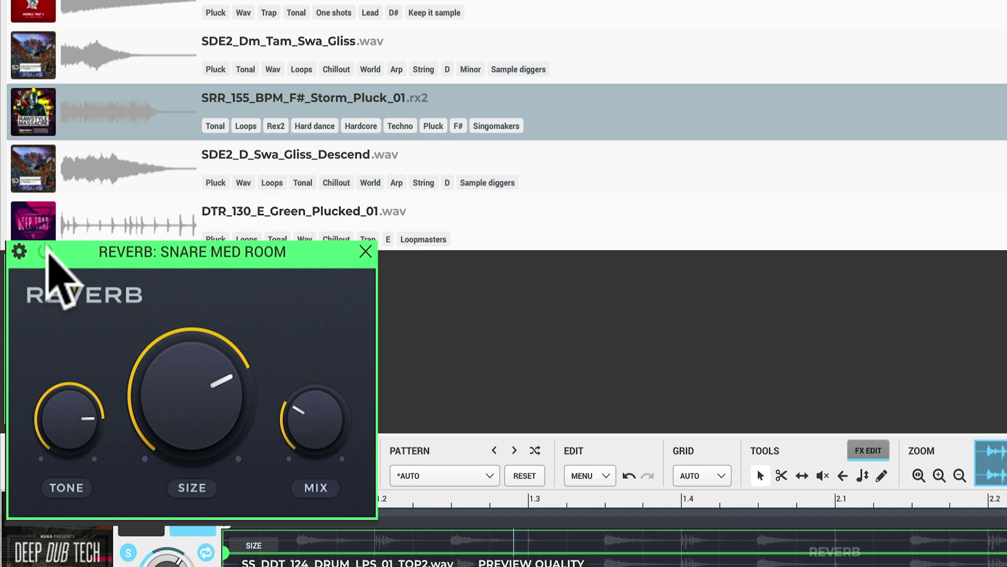
click(45, 251)
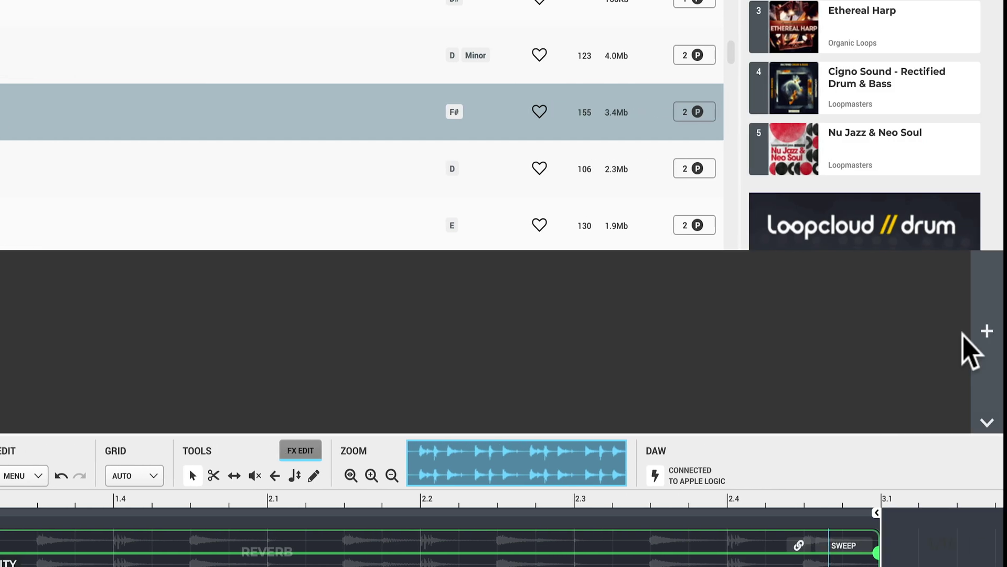
- Add the Dark filter preset to the drum loop's effects after the reverb
click(979, 329)
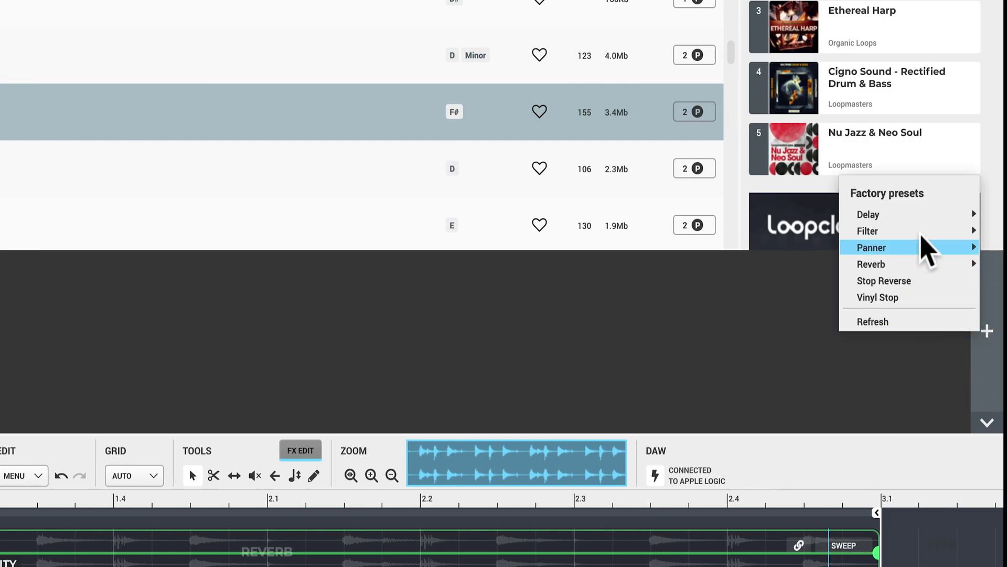
mouse_move(882, 231)
mouse_move(810, 231)
click(729, 194)
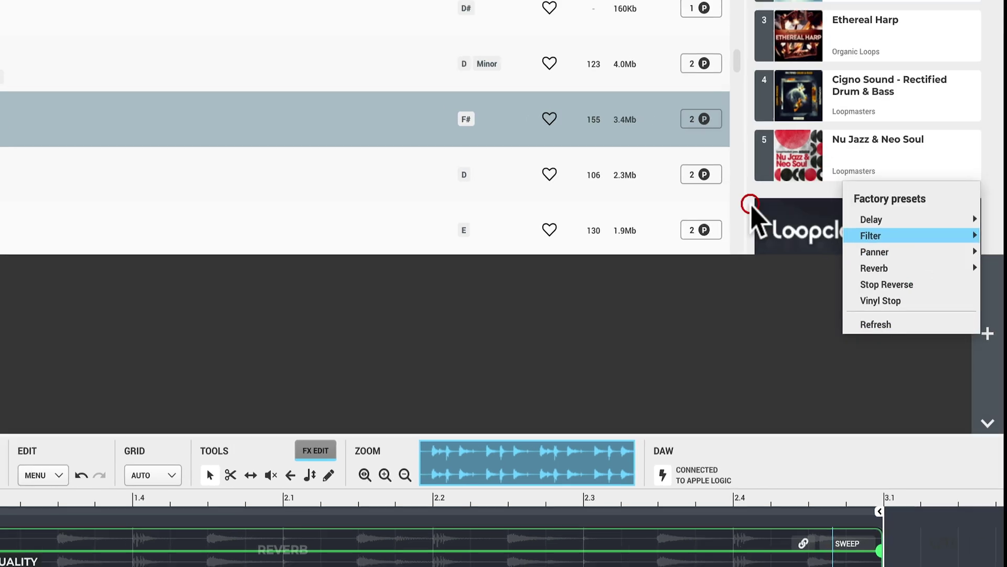
- Switch the filter to HPF with a cutoff of about 200 Hz, and compare it bypassed and switched on
click(48, 397)
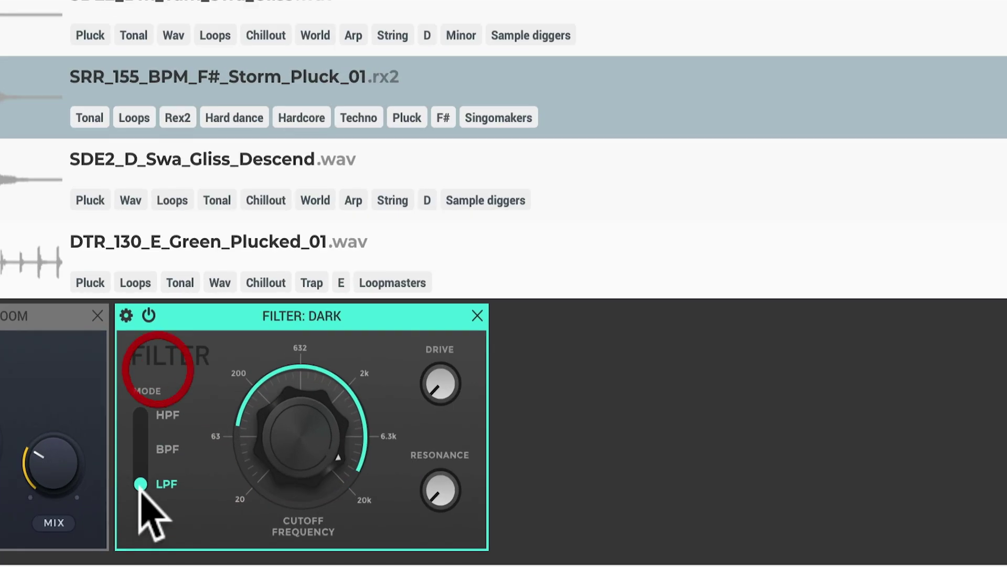
click(47, 397)
click(157, 414)
click(138, 548)
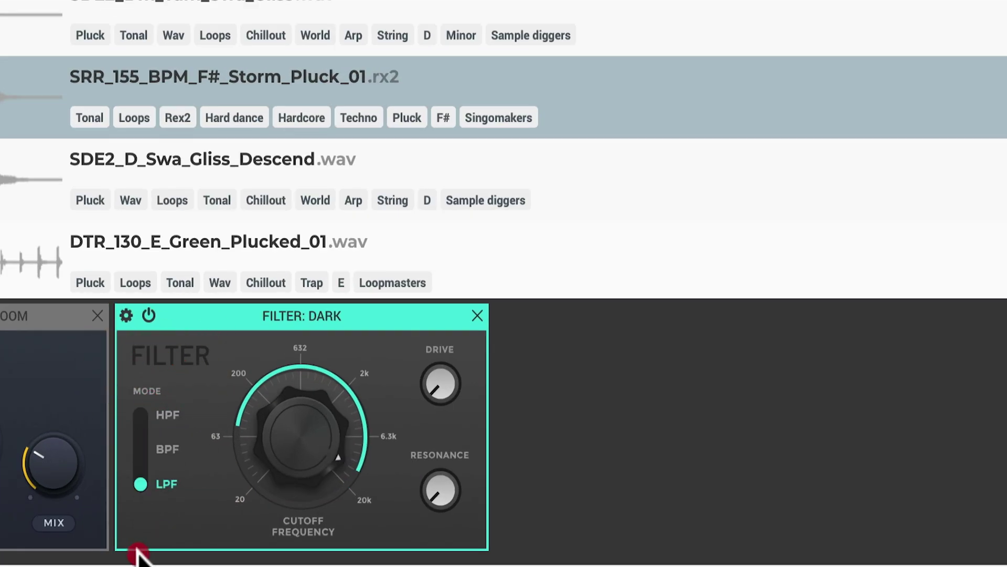
click(157, 413)
click(283, 410)
drag(283, 410, 259, 546)
drag(303, 447, 301, 440)
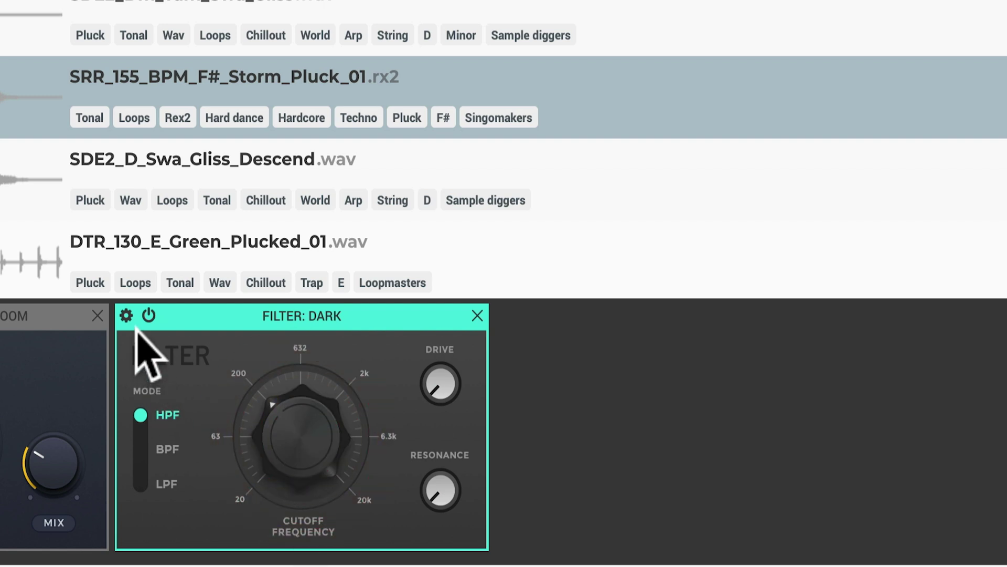
click(149, 316)
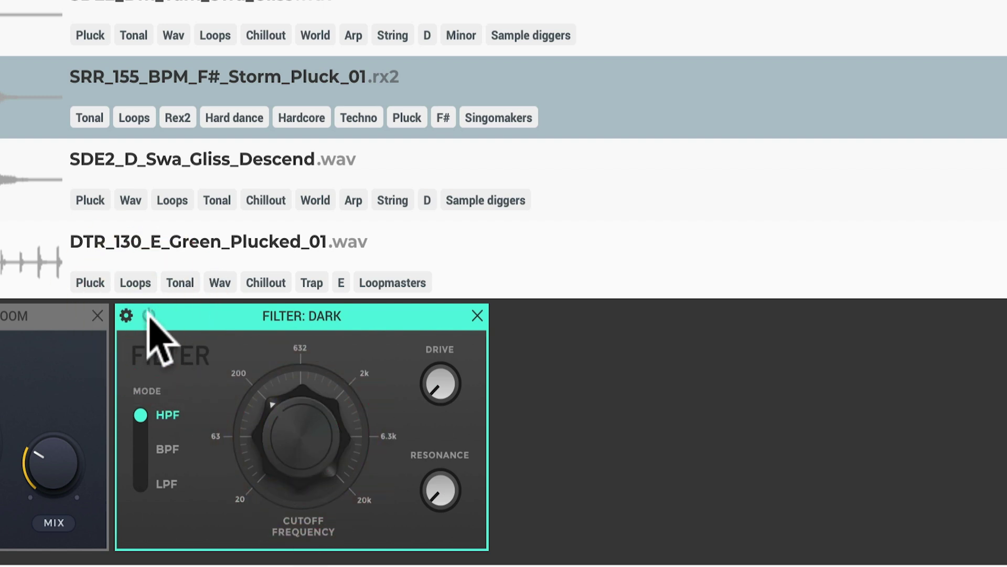
click(149, 316)
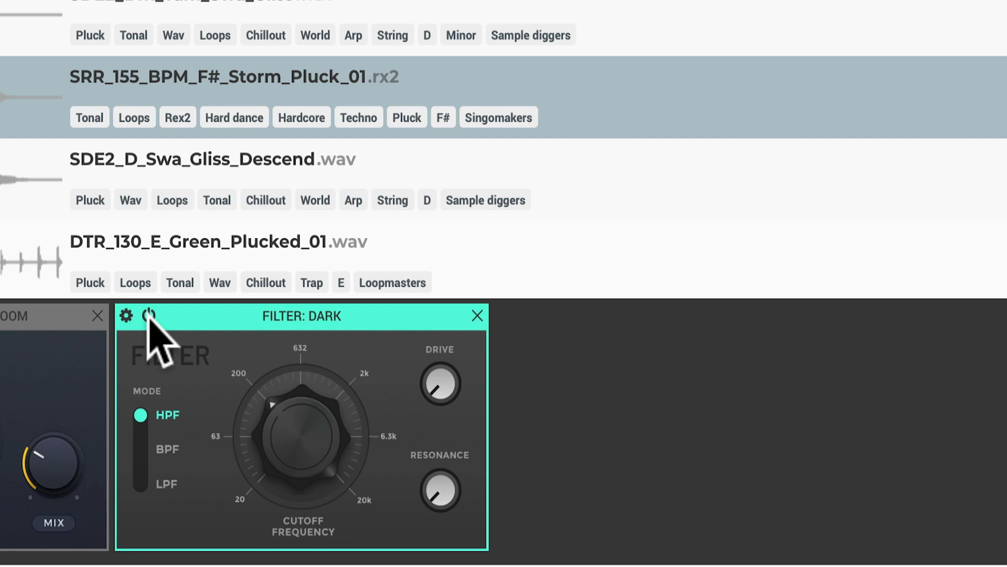
- Raise the filter's Drive to just under halfway and increase its Resonance, fine-tuning the cutoff
drag(440, 383, 440, 260)
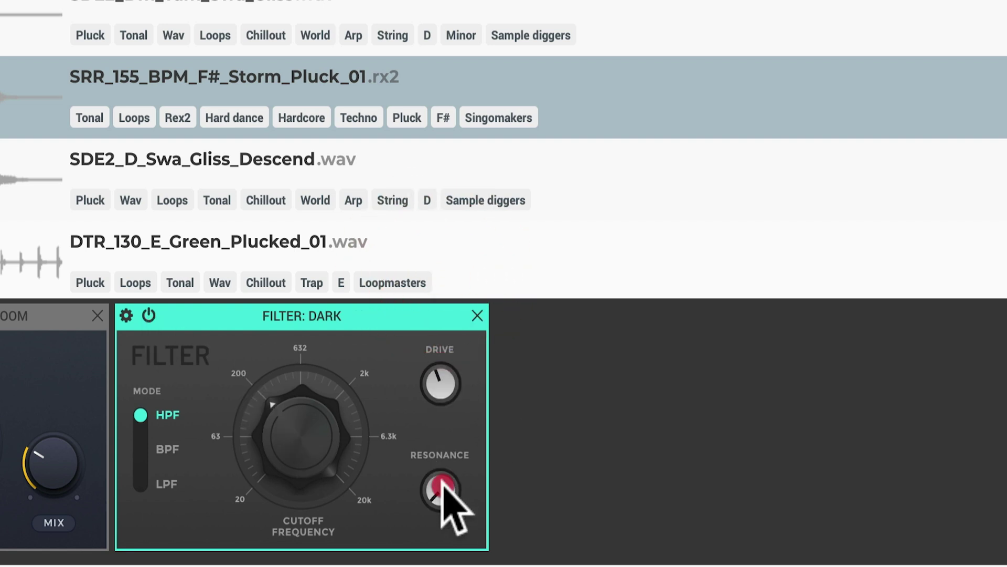
drag(441, 481, 440, 383)
mouse_move(322, 411)
mouse_down()
mouse_move(325, 382)
mouse_move(315, 415)
mouse_up()
drag(439, 485, 449, 480)
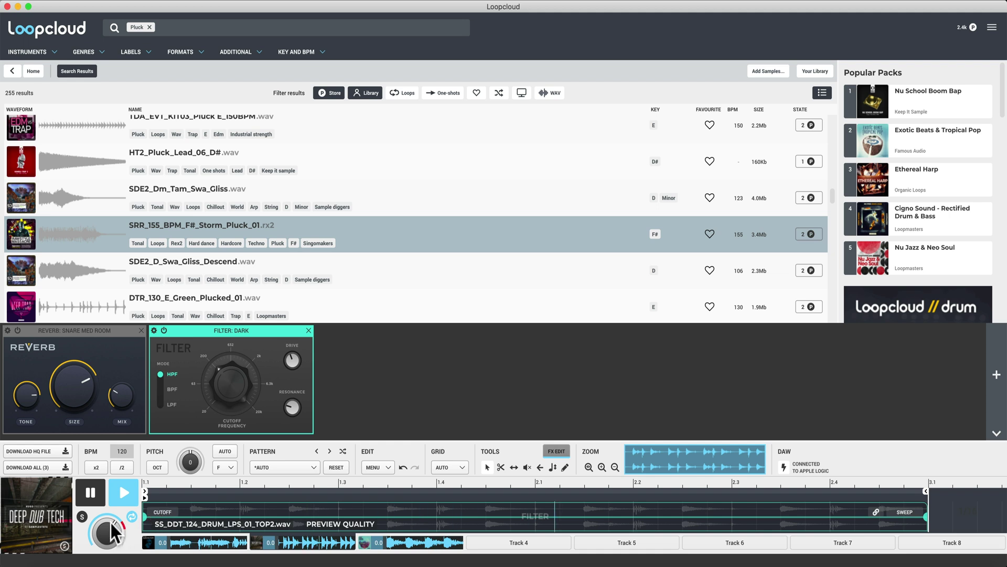
- Fine-tune the drum loop's volume on Track 2 and audition DarkHeavyDubstepBass140bpm70 - Bb.wav on Track 1 in solo
drag(109, 526, 108, 531)
click(382, 427)
key(space)
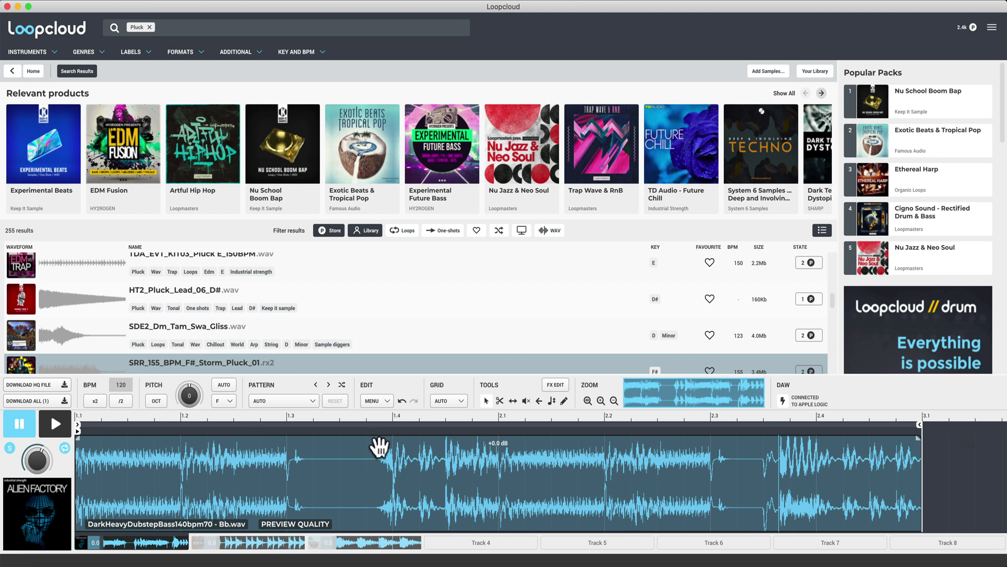
key(space)
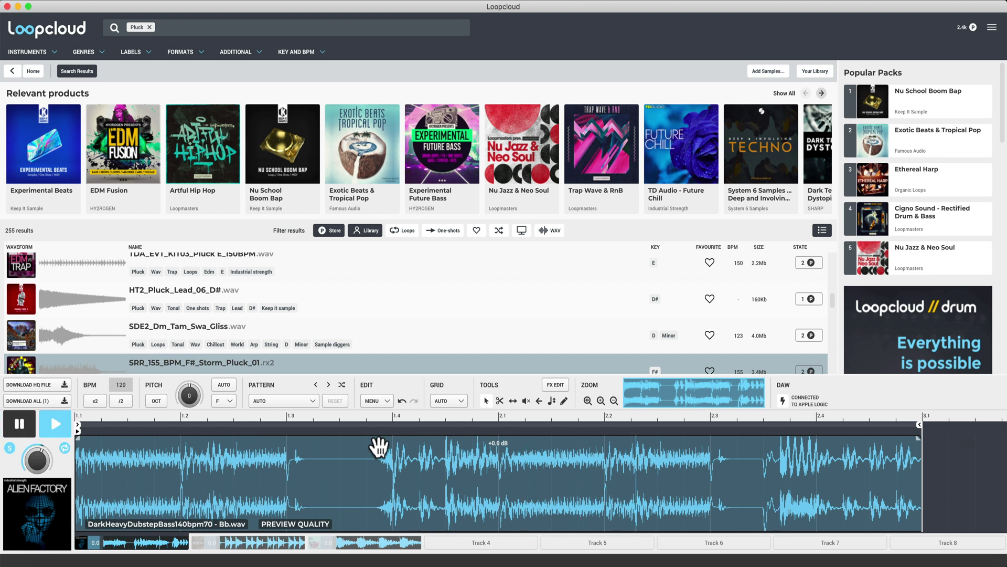
key(space)
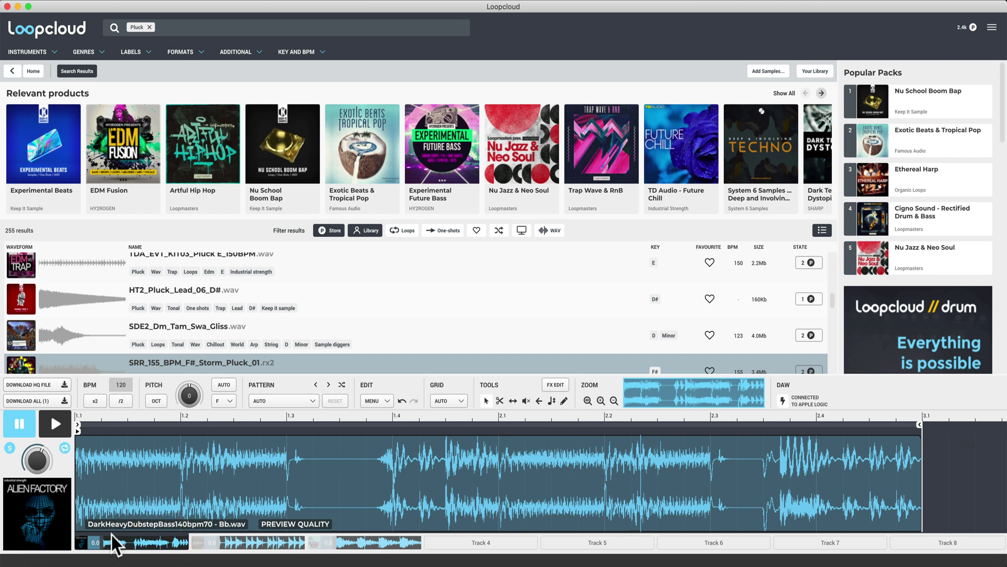
- Open the effects editor for the bass loop on Track 1 and add a Vinyl Stop effect
click(557, 386)
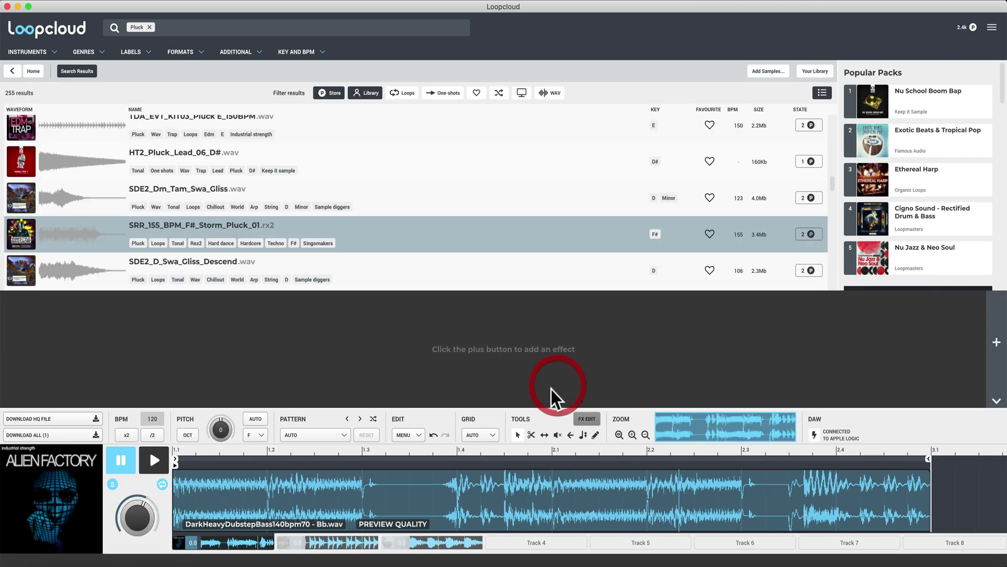
right_click(929, 329)
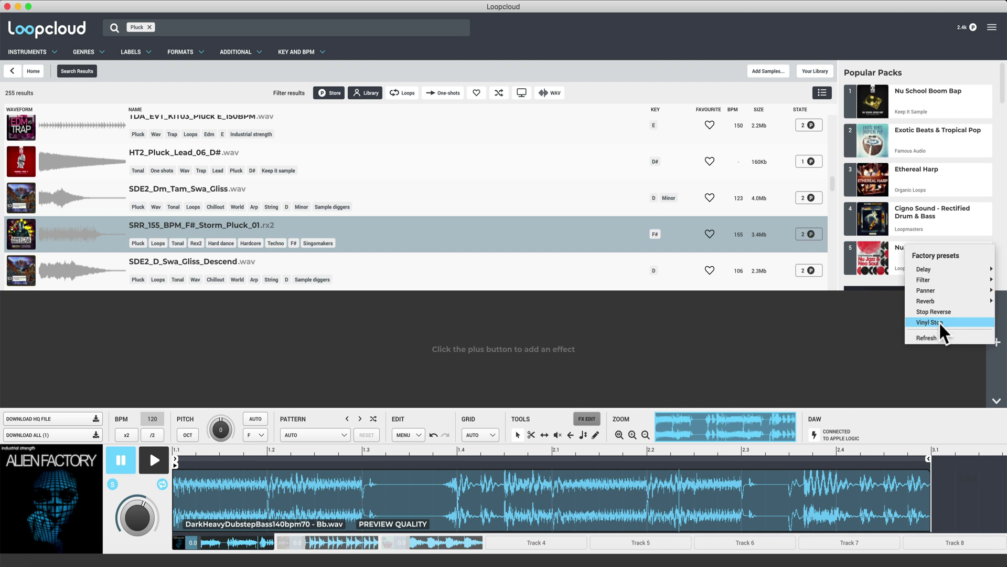
click(939, 322)
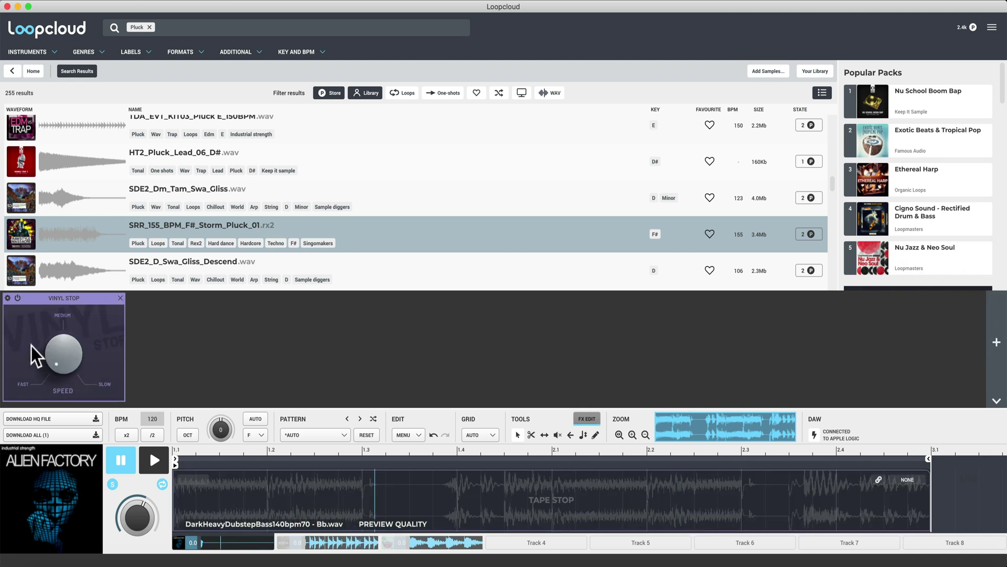
- Try slower speeds on the Vinyl Stop effect and set its Speed to Medium
drag(64, 359, 73, 319)
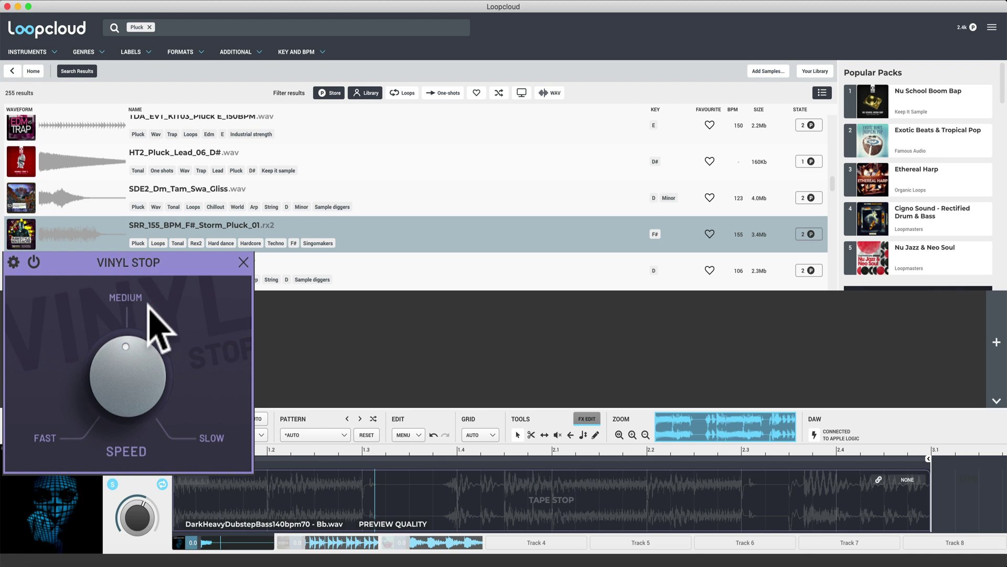
drag(124, 393, 66, 239)
click(74, 197)
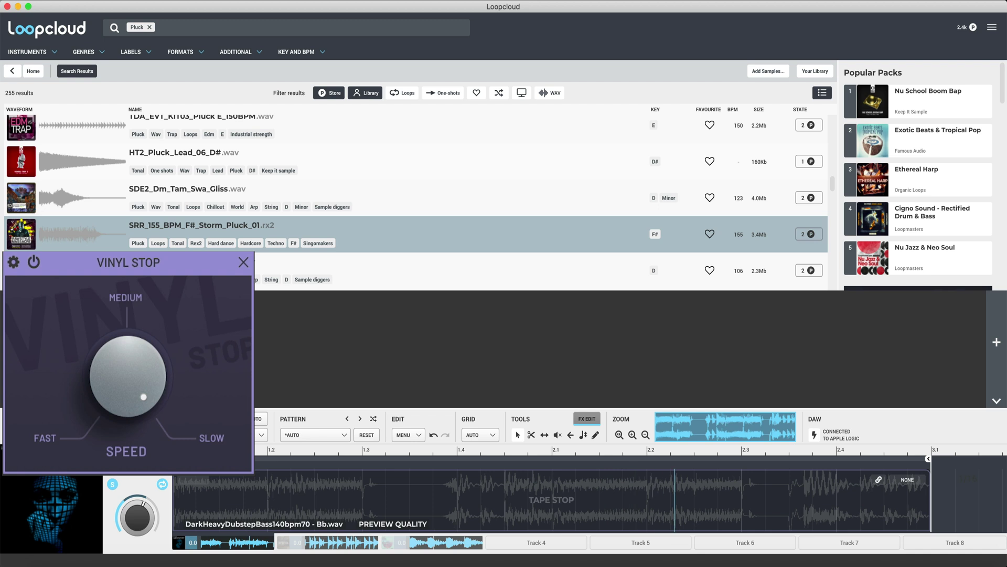
drag(130, 371, 137, 461)
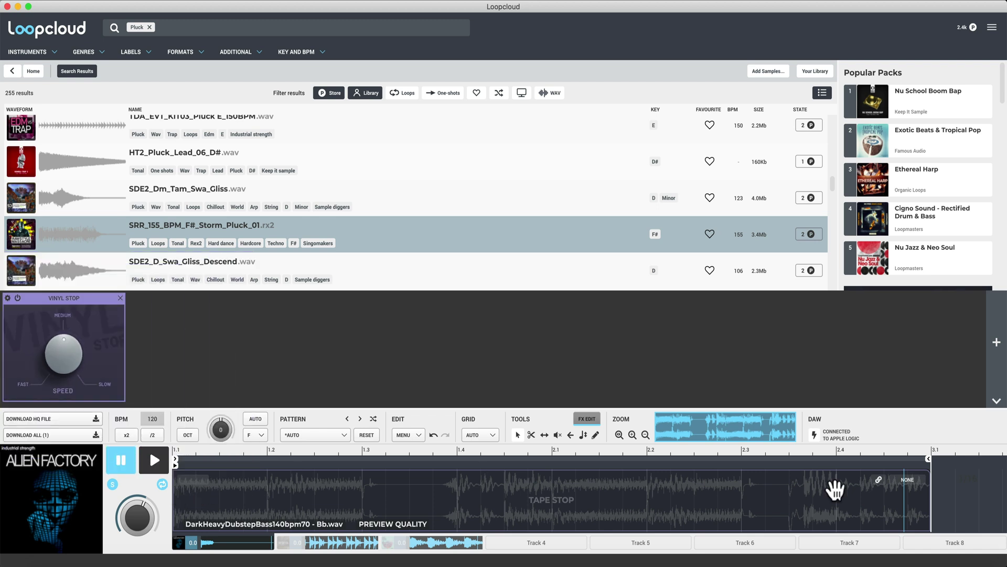
- Shorten the Vinyl Stop region so it starts midway between 2.3 and 2.4, and play the loop
click(471, 546)
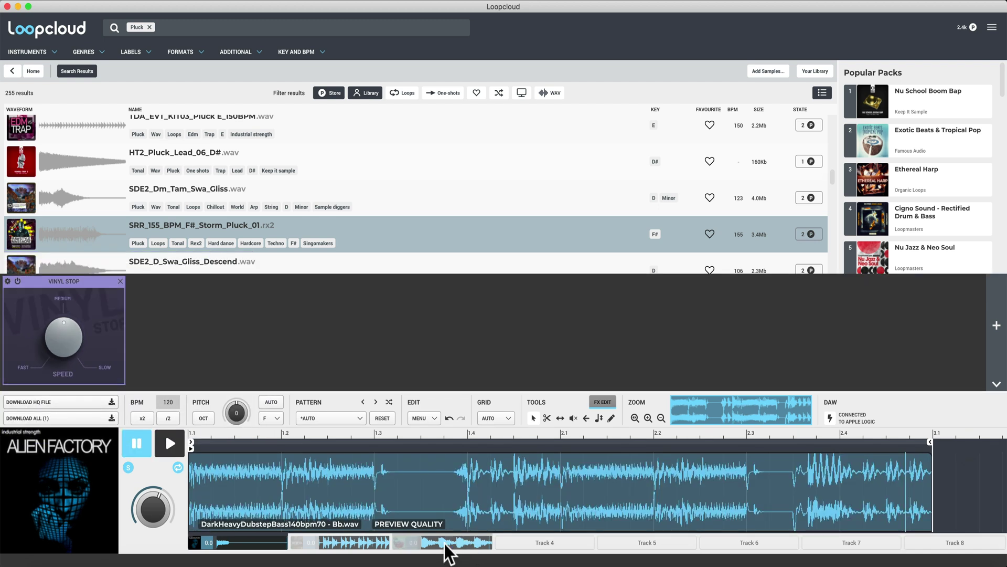
mouse_move(153, 326)
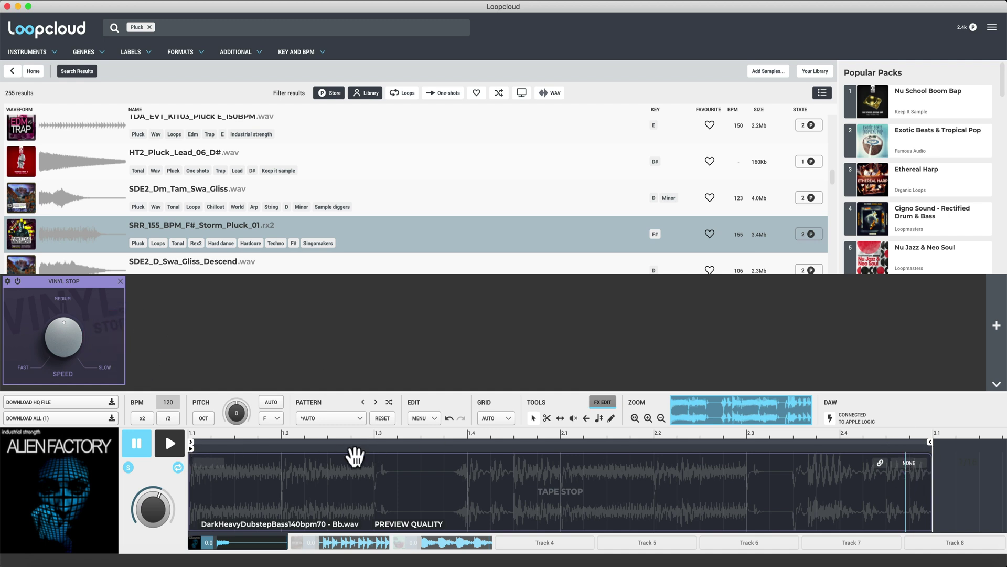
drag(185, 475, 791, 477)
drag(63, 329, 63, 333)
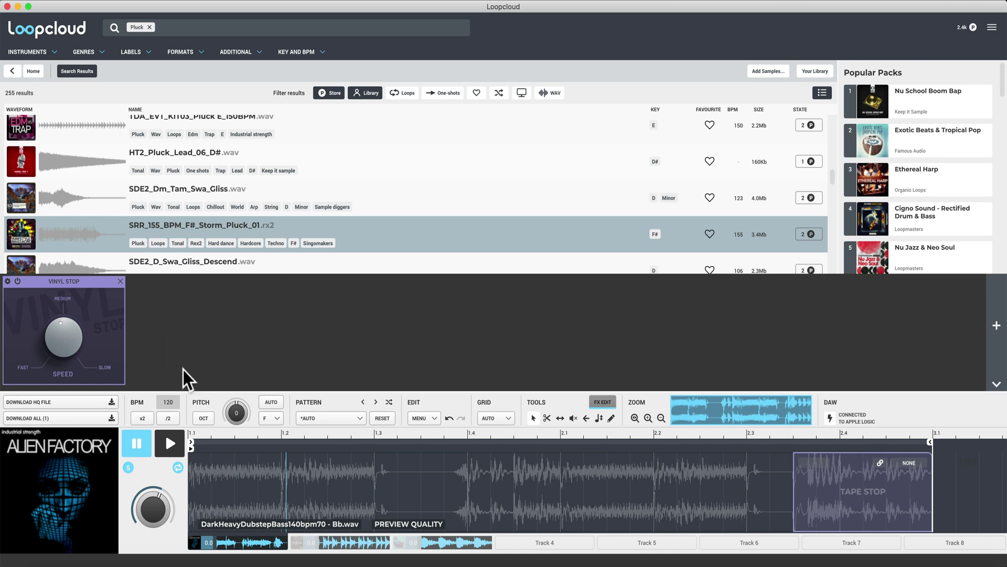
key(space)
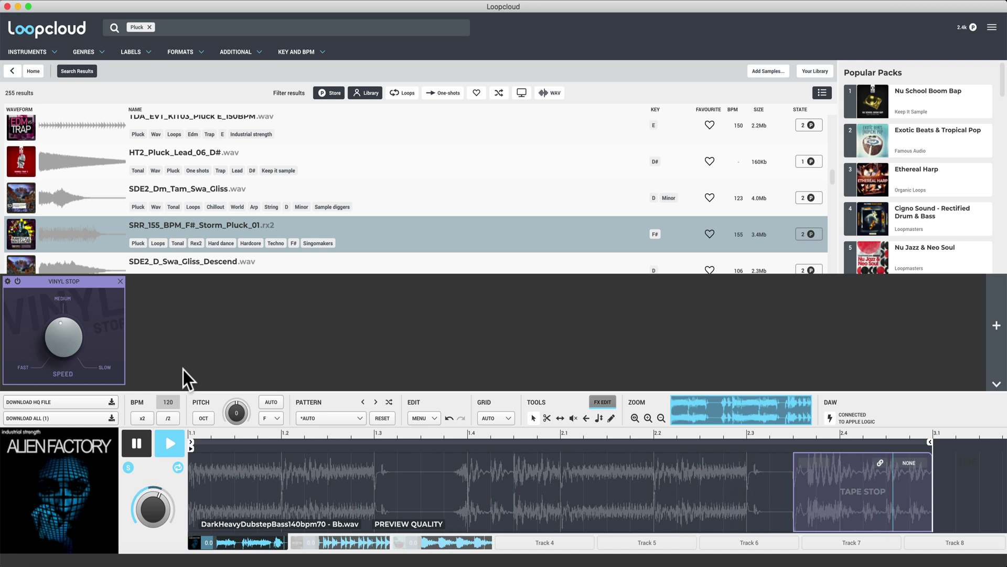
key(space)
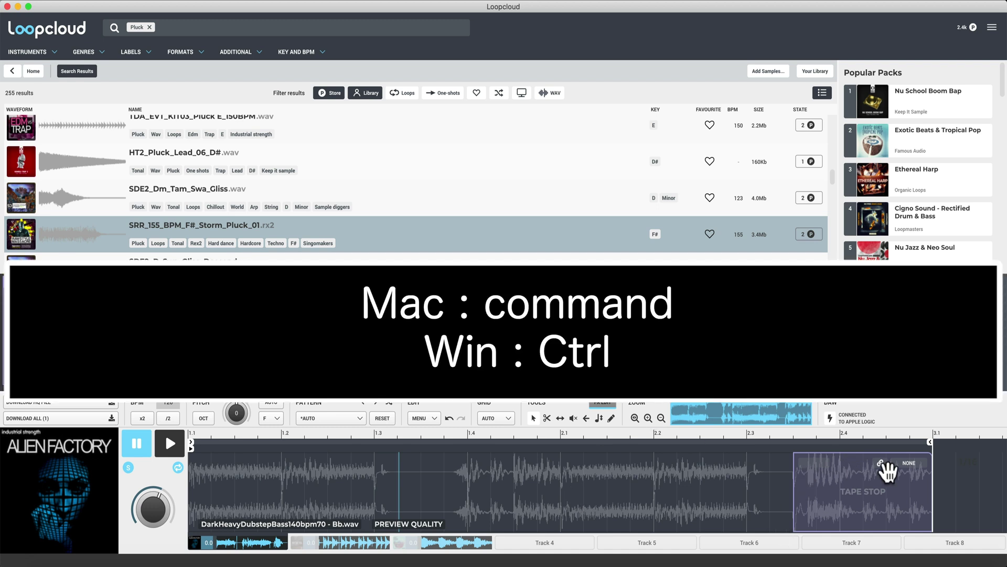
- Copy the Vinyl Stop region to start just after 1.2 and trim its end to just after 1.3
drag(886, 473, 377, 465)
drag(443, 479, 401, 482)
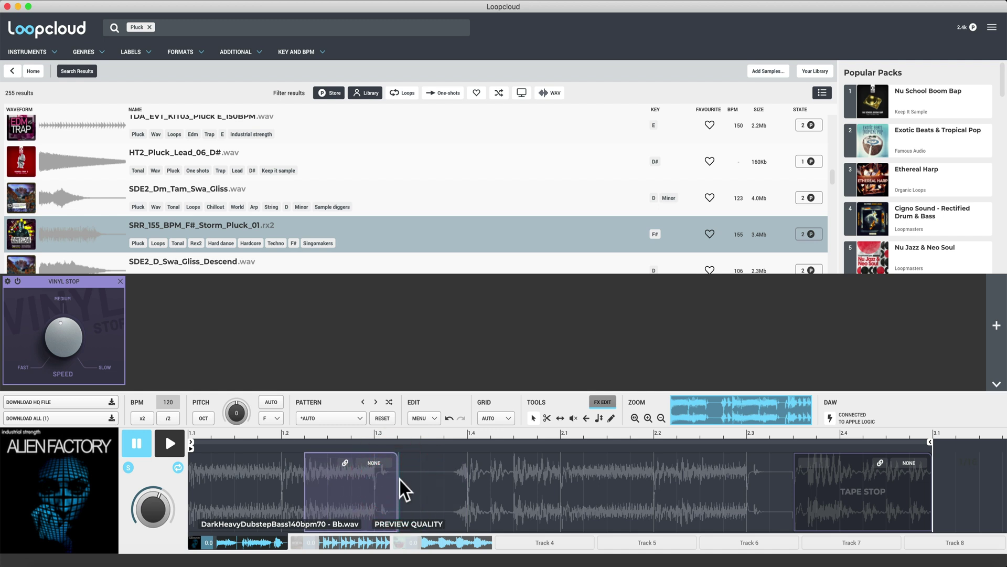
- Play the soloed bass loop with both Vinyl Stop regions and turn off its solo
key(space)
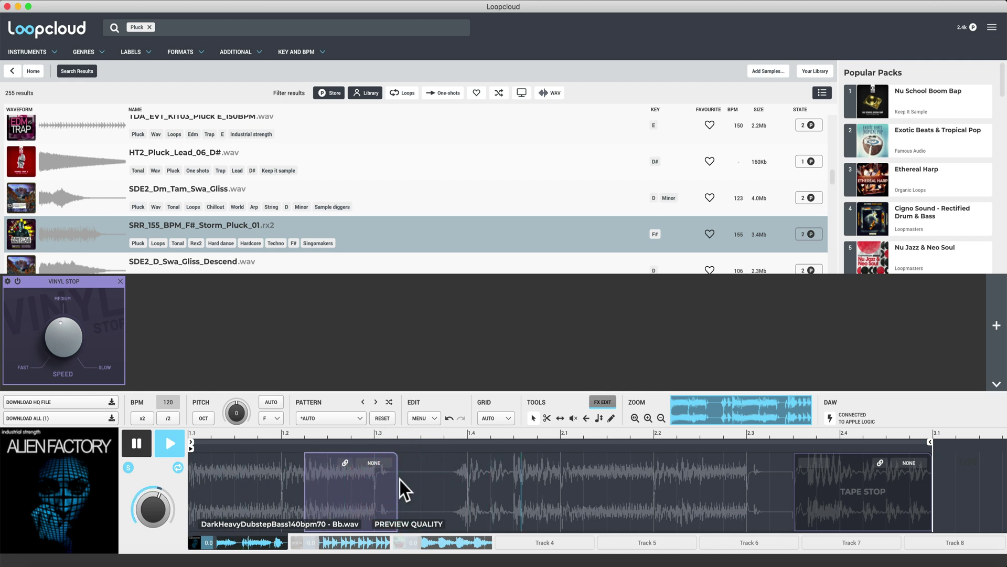
key(s)
key(space)
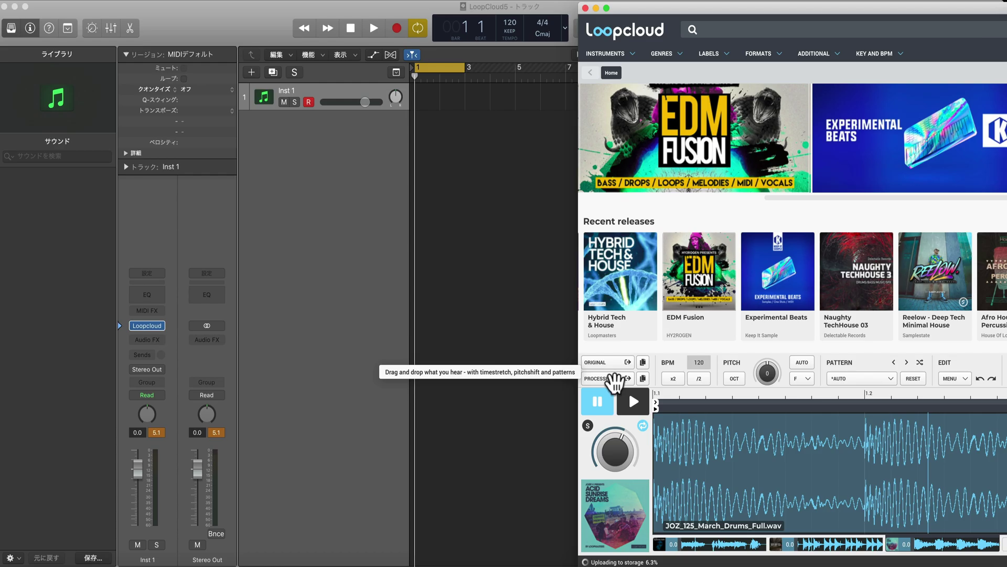
- Export the processed mix of all Loopcloud tracks to a new audio track at bar 1 in Logic and play it back
drag(614, 379, 416, 146)
click(912, 114)
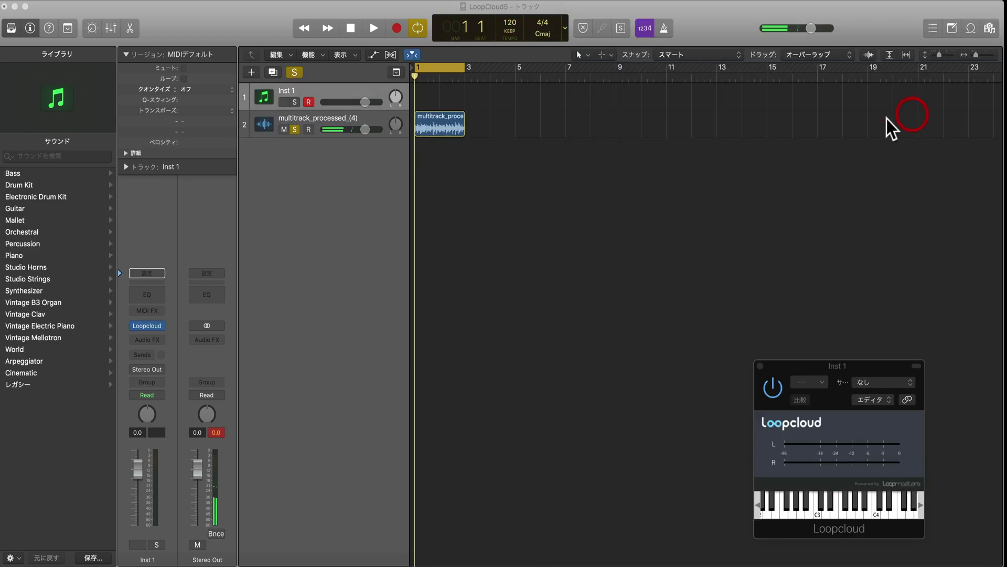
click(599, 247)
key(space)
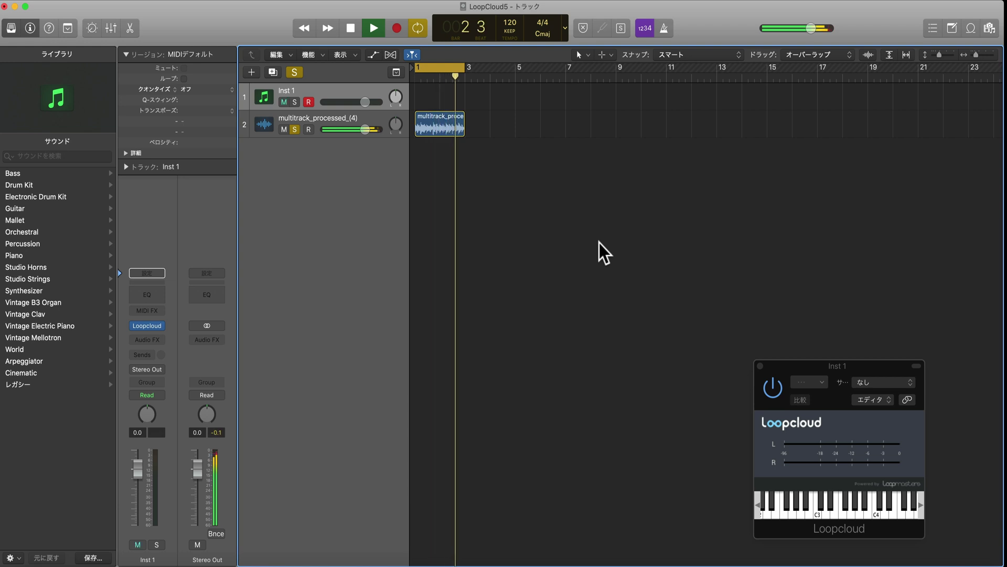
key(space)
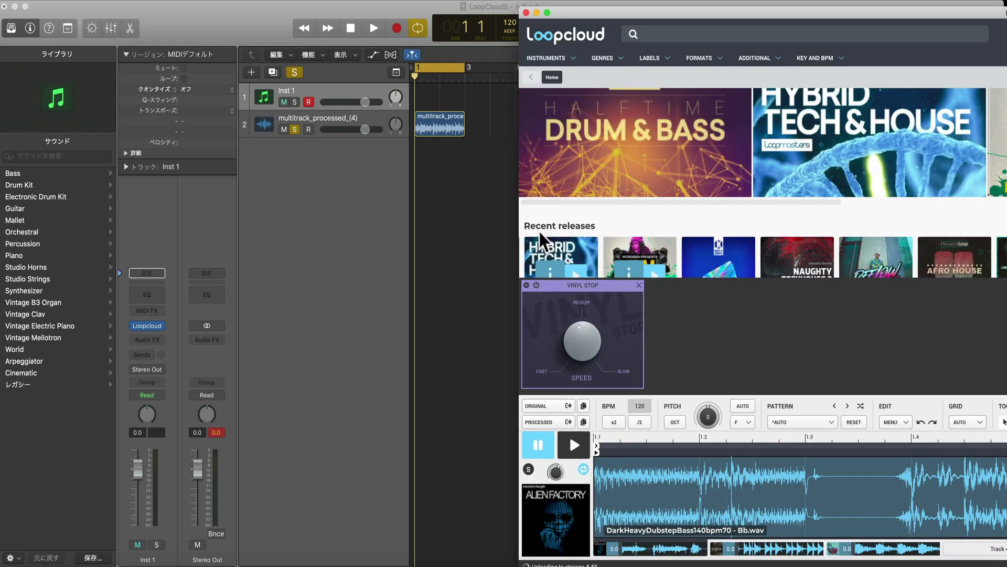
- Export each Loopcloud loop separately as processed audio to its own new Logic track, soloing the tracks one at a time
click(529, 469)
drag(571, 423, 428, 152)
click(742, 549)
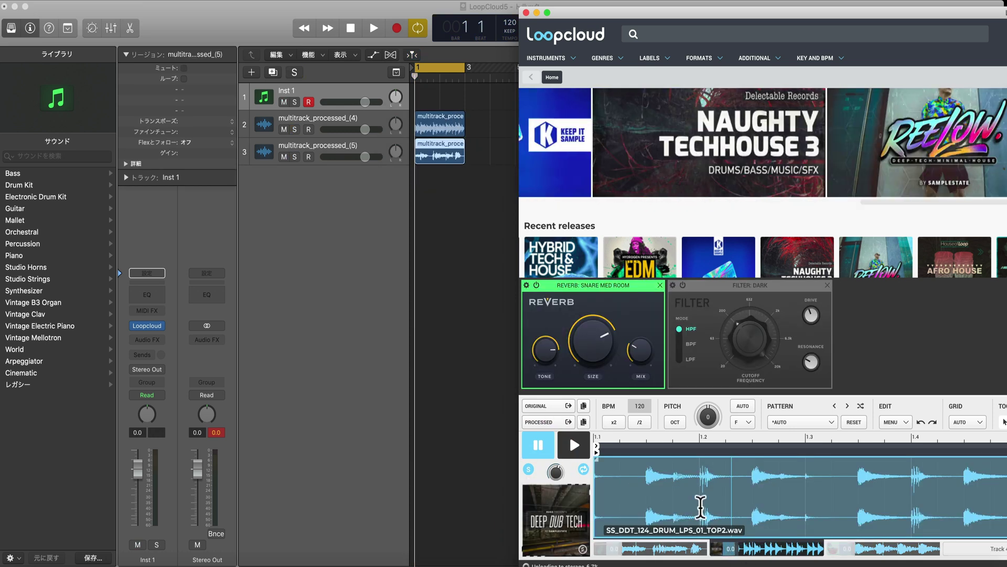
drag(540, 406, 418, 237)
drag(551, 365, 420, 208)
- Mute the full-mix track in Logic and audition the three separate loops by unmuting them one after another during playback
click(284, 129)
drag(284, 156, 284, 211)
click(288, 157)
key(space)
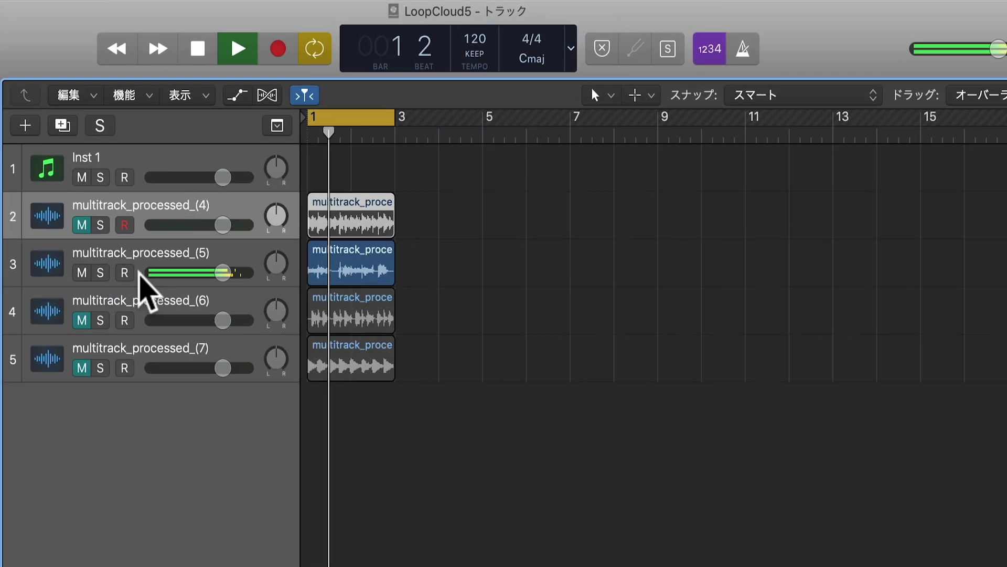
click(82, 320)
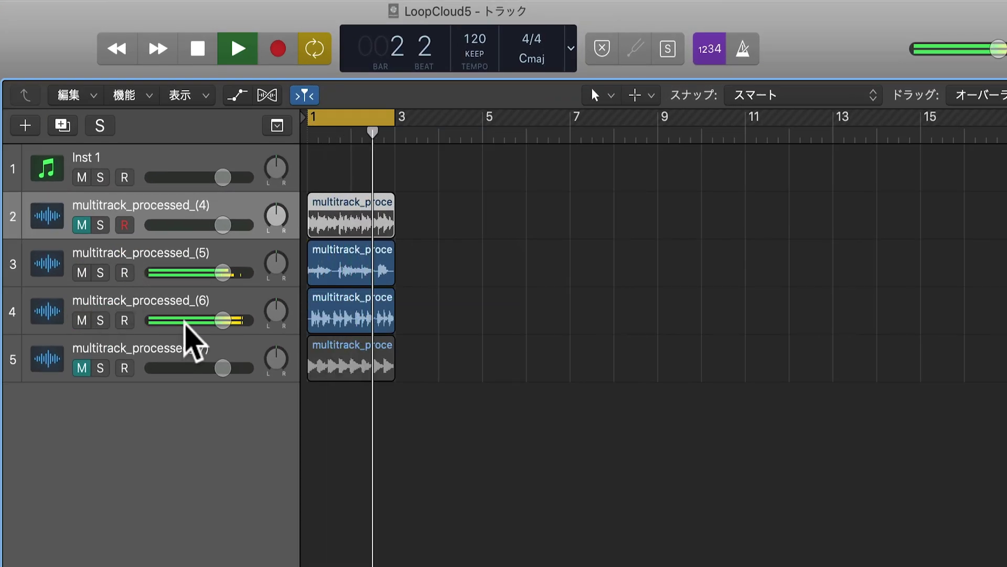
click(82, 368)
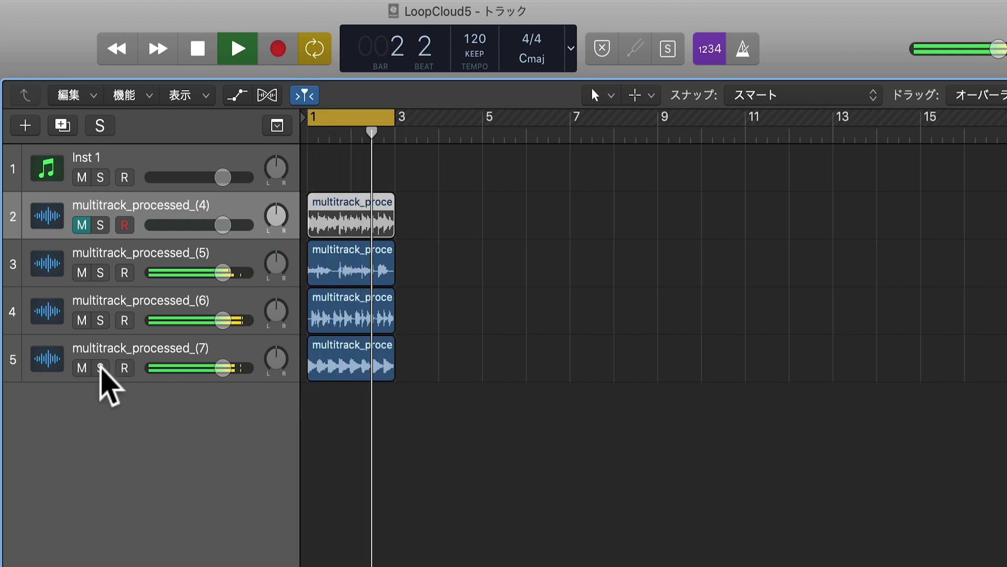
key(space)
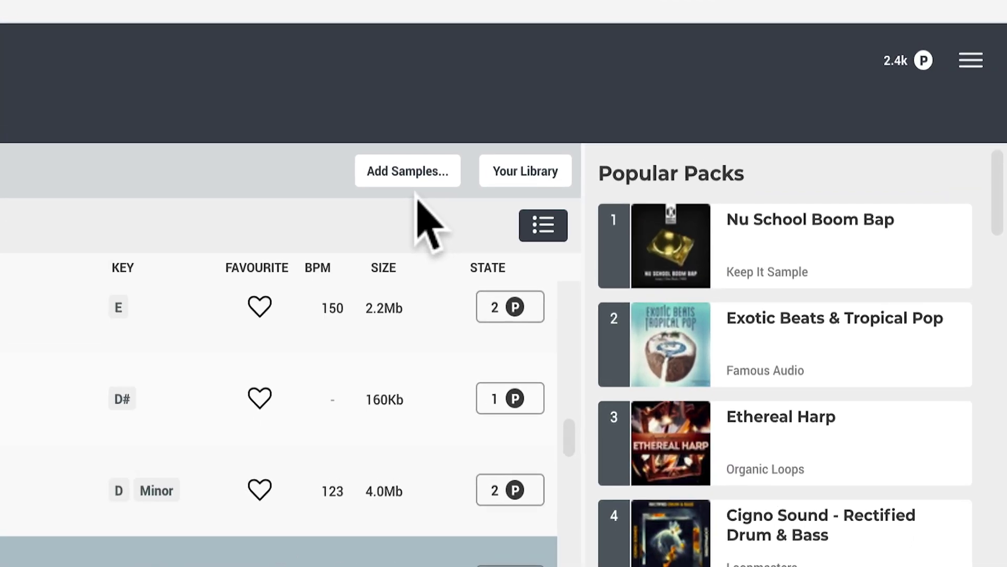
- Add the Vocal folder from Sampling CD to the Loopcloud library and accept copying it to cloud storage
click(450, 176)
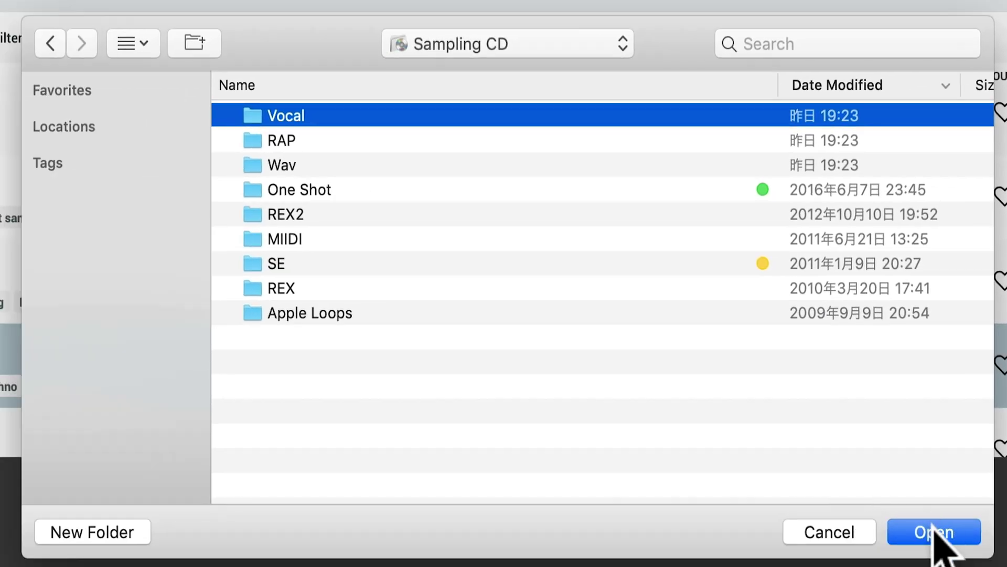
click(786, 564)
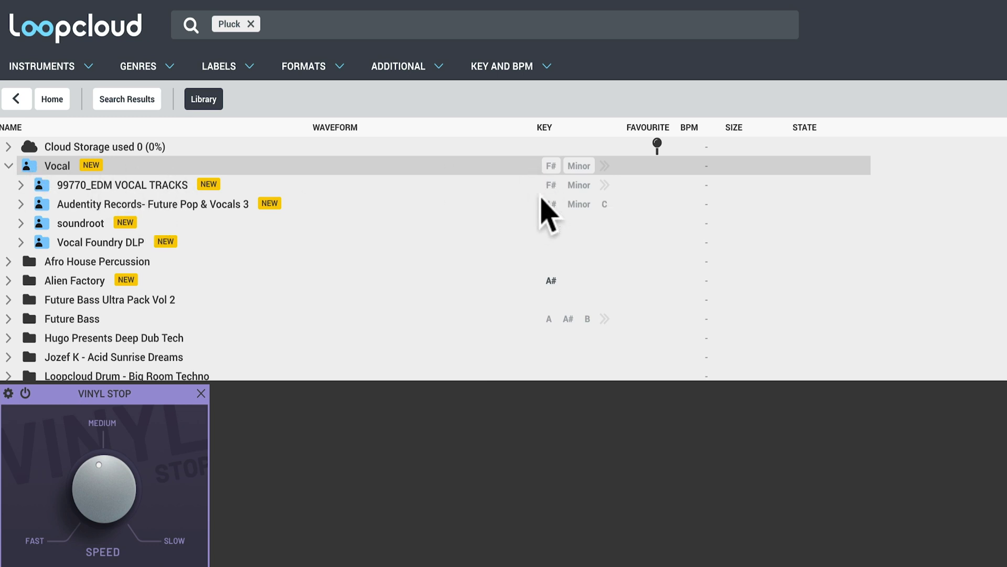
scroll(598, 243, up, 1)
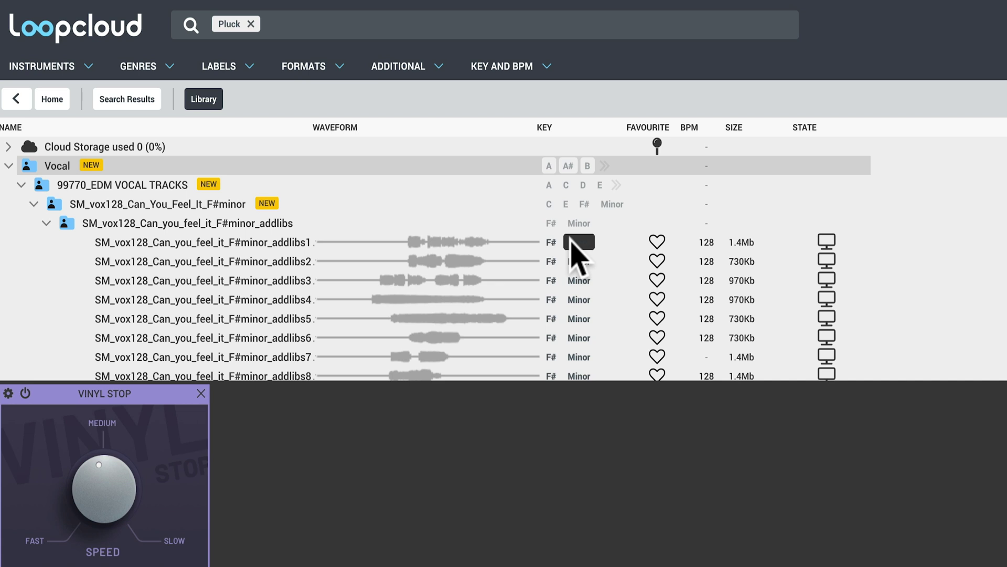
scroll(506, 246, down, 1)
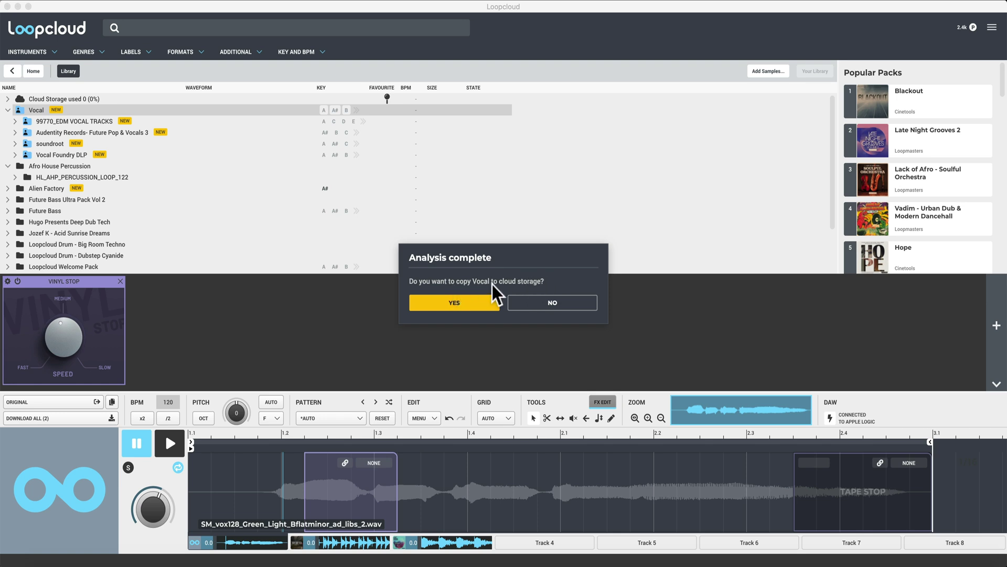
click(482, 304)
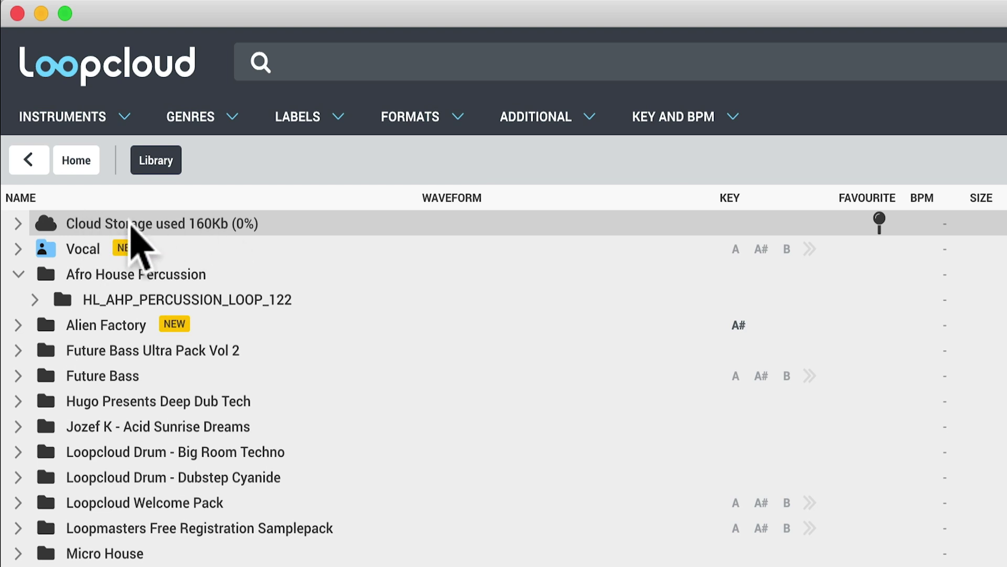
- Expand Cloud Storage in the library to check which folders it contains
click(21, 223)
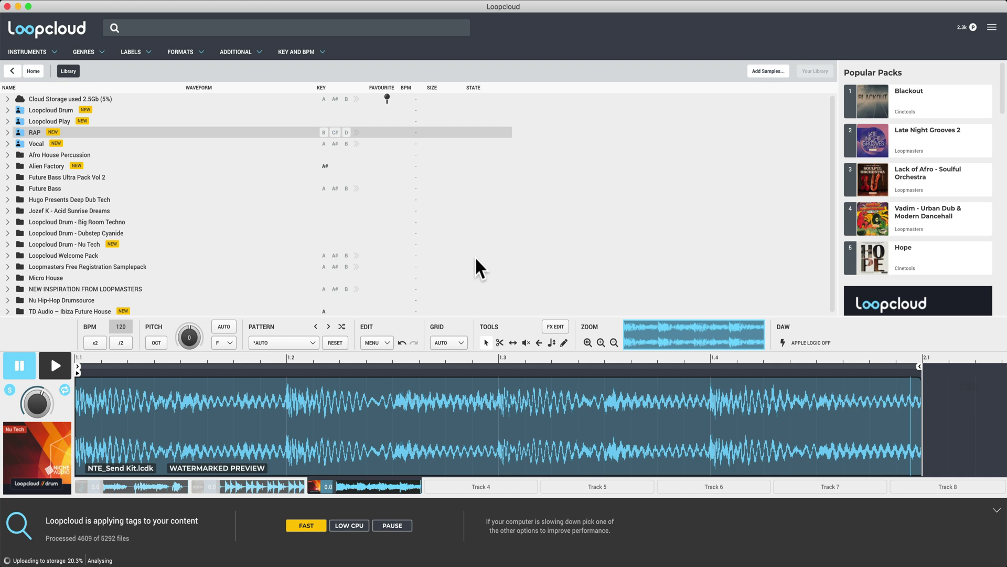
click(7, 99)
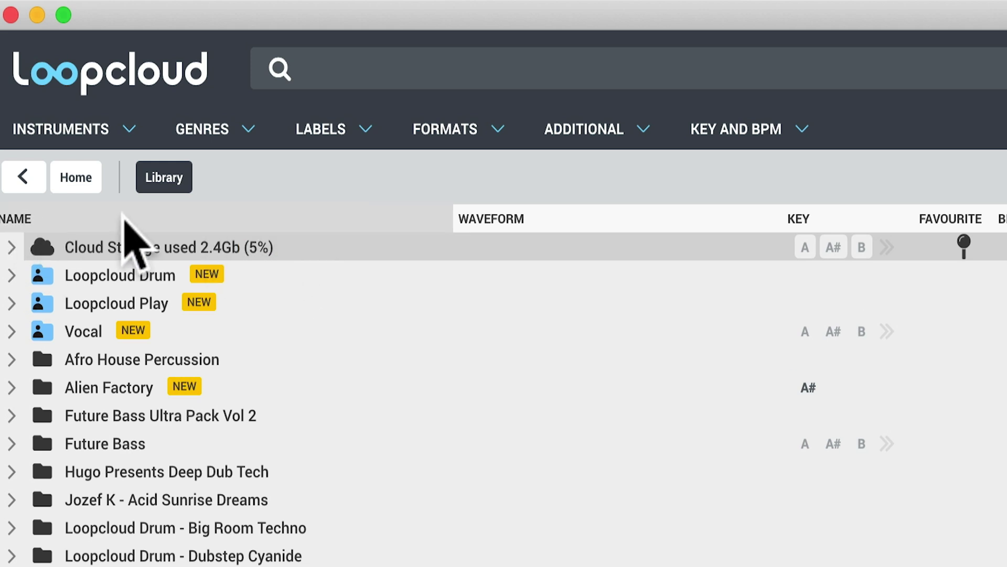
click(10, 248)
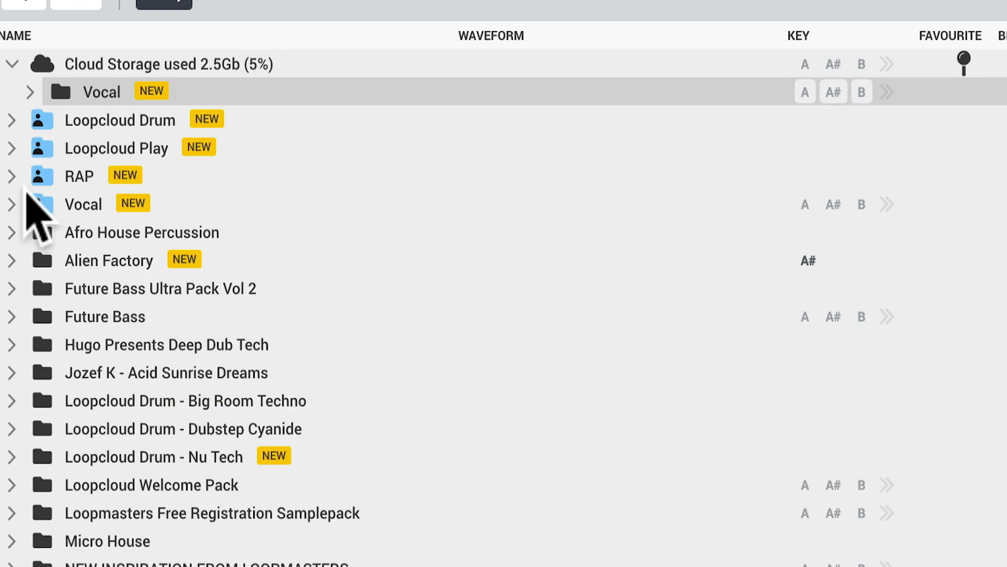
- Copy the NEW YORK RAP ACAPELLAS PART 2 folder from RAP into Cloud Storage
click(11, 176)
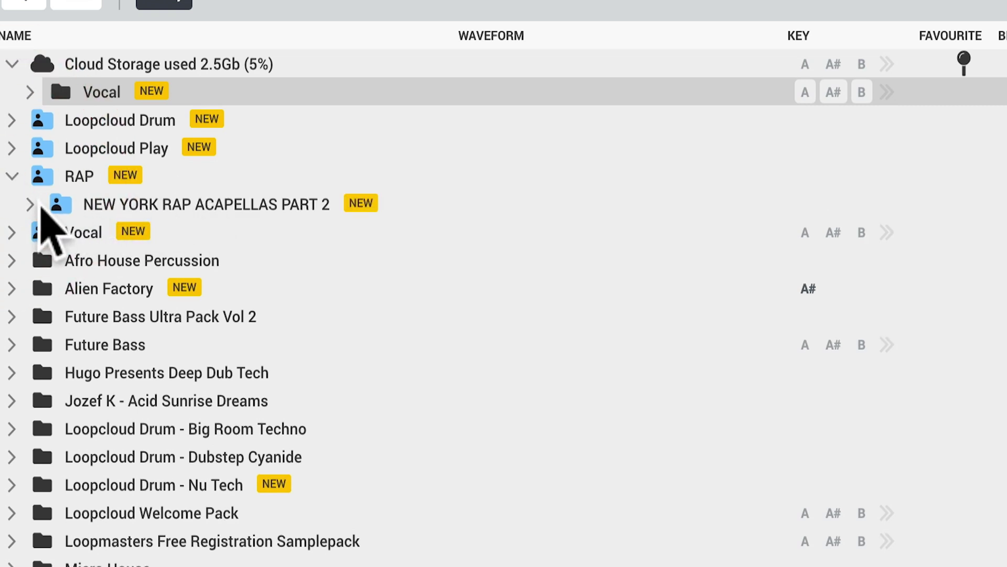
click(29, 204)
click(79, 204)
drag(79, 205, 178, 66)
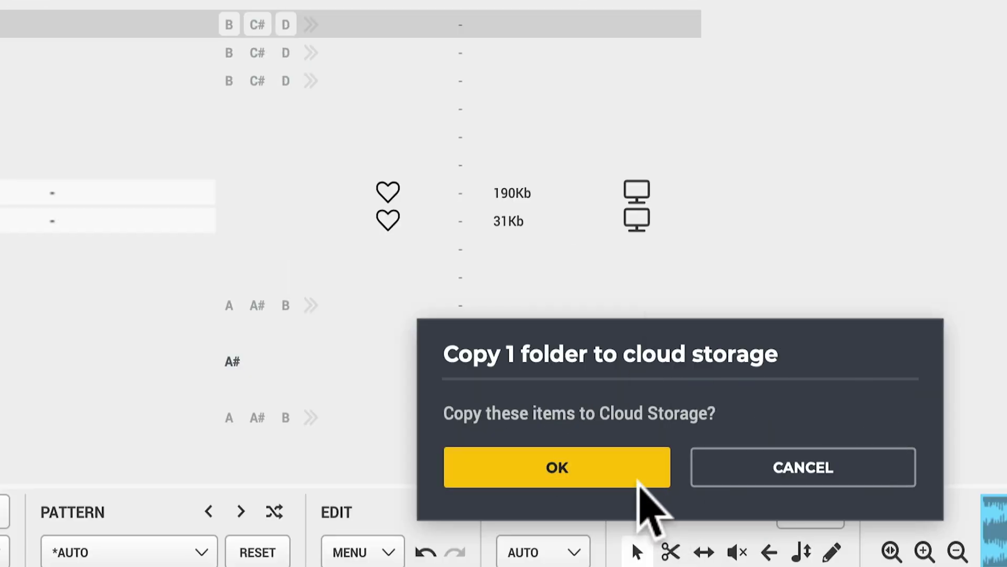
click(646, 469)
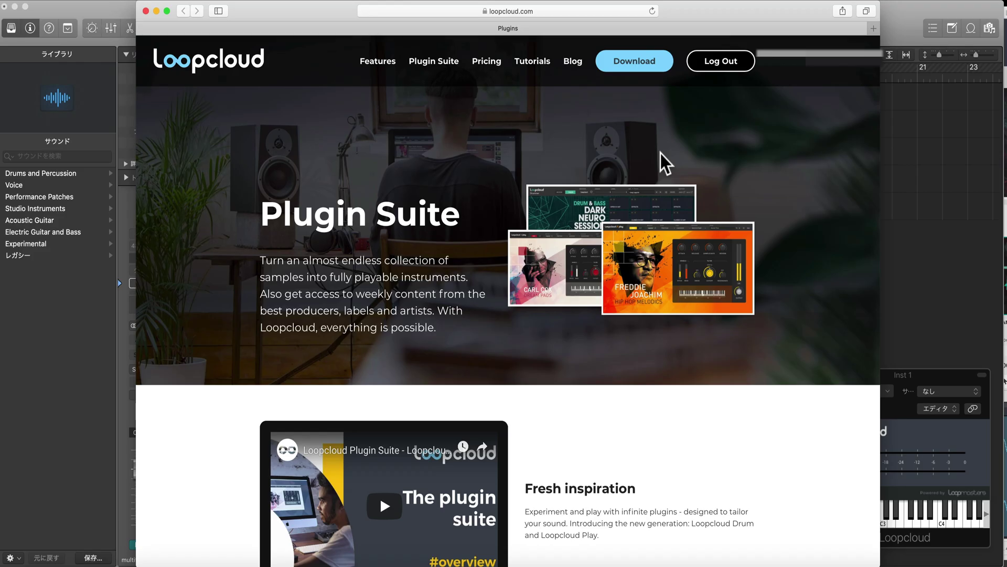
- Switch to the web browser and review the Loopcloud Drum and Loopcloud Play sections of the Plugin Suite page
scroll(662, 155, down, 10)
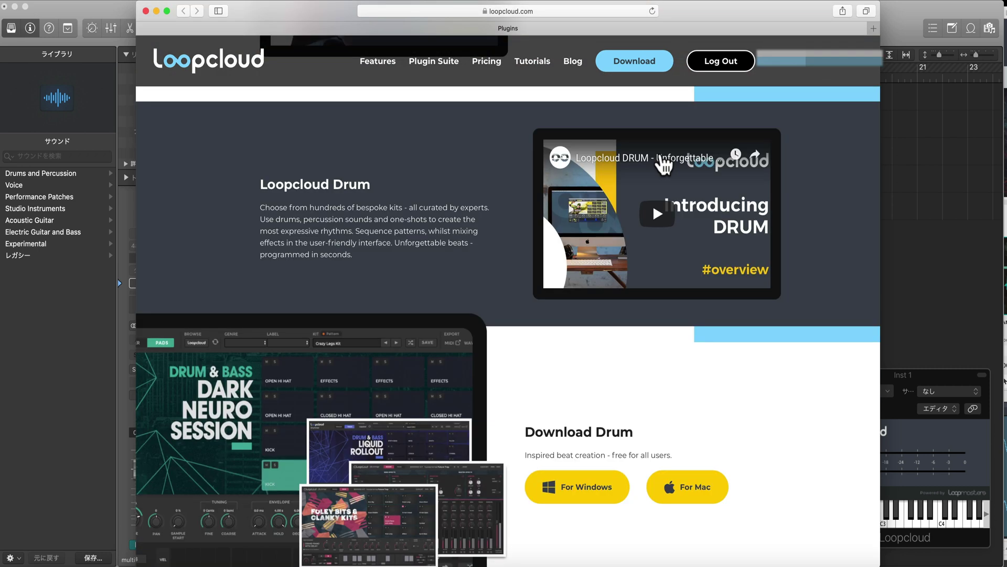
scroll(663, 166, down, 10)
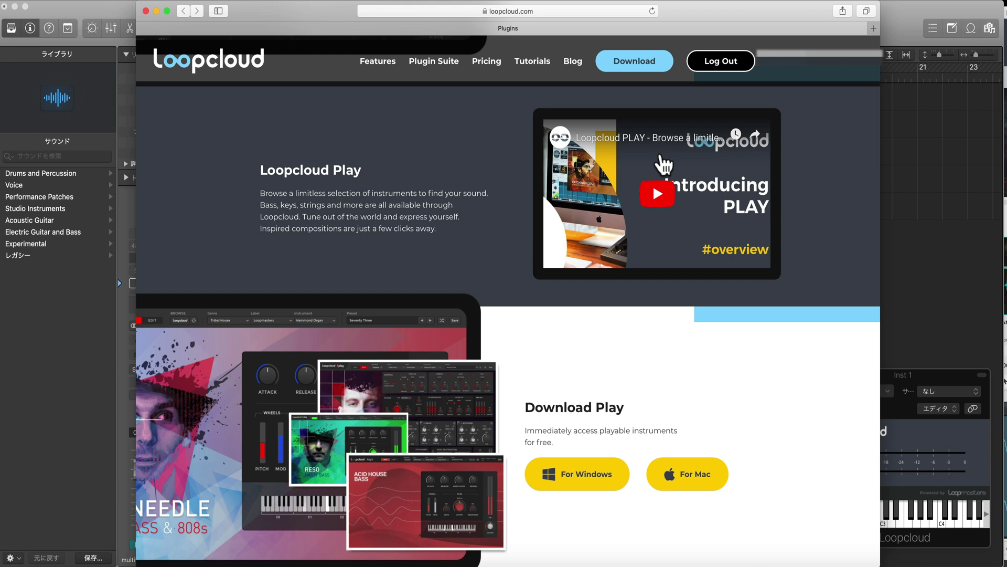
scroll(664, 165, up, 10)
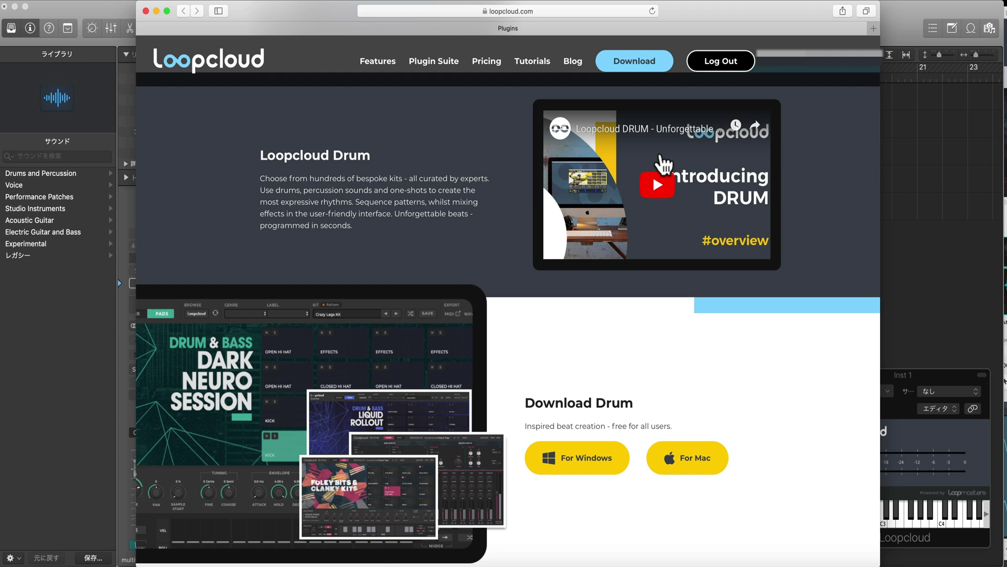
scroll(664, 166, down, 5)
scroll(574, 231, down, 15)
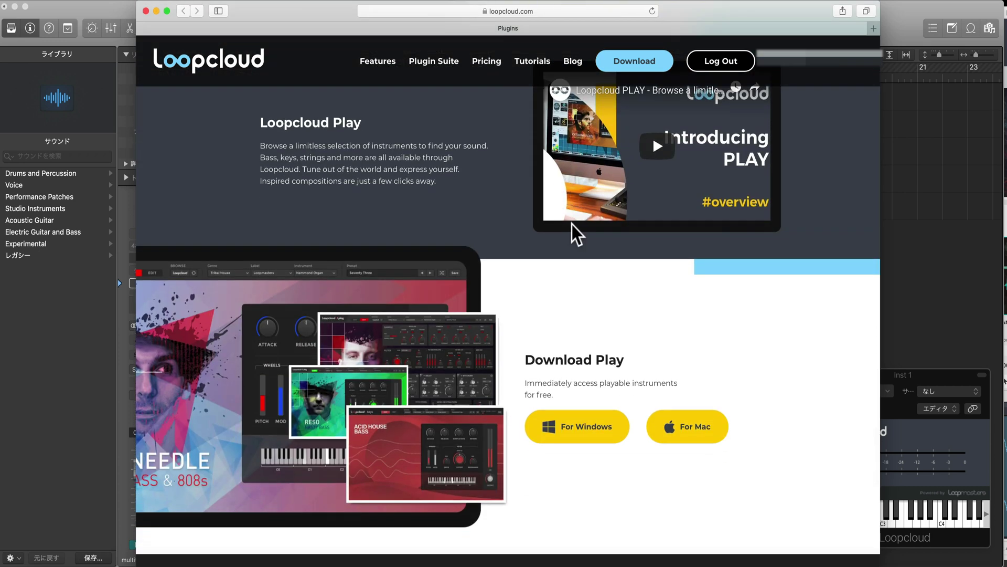
scroll(576, 227, up, 12)
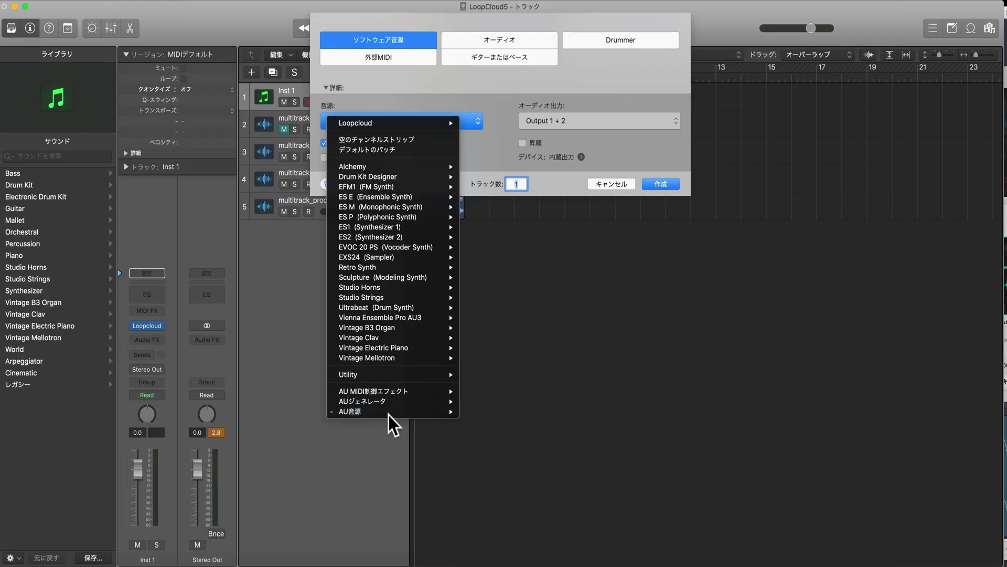
- Create a software instrument track in Logic that uses the Loopmasters plugin Loopcloud Drum
mouse_move(388, 411)
mouse_move(480, 414)
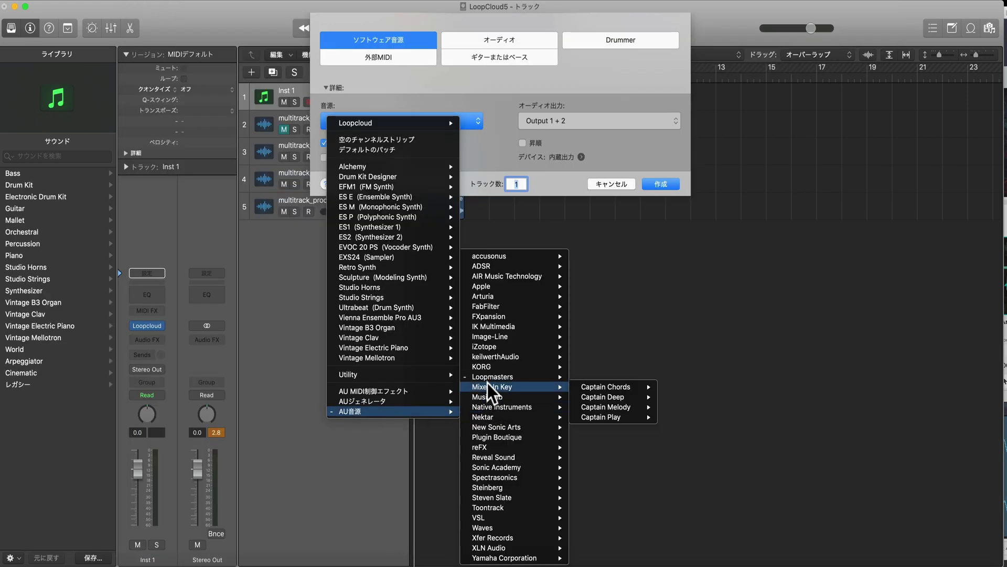
mouse_move(489, 377)
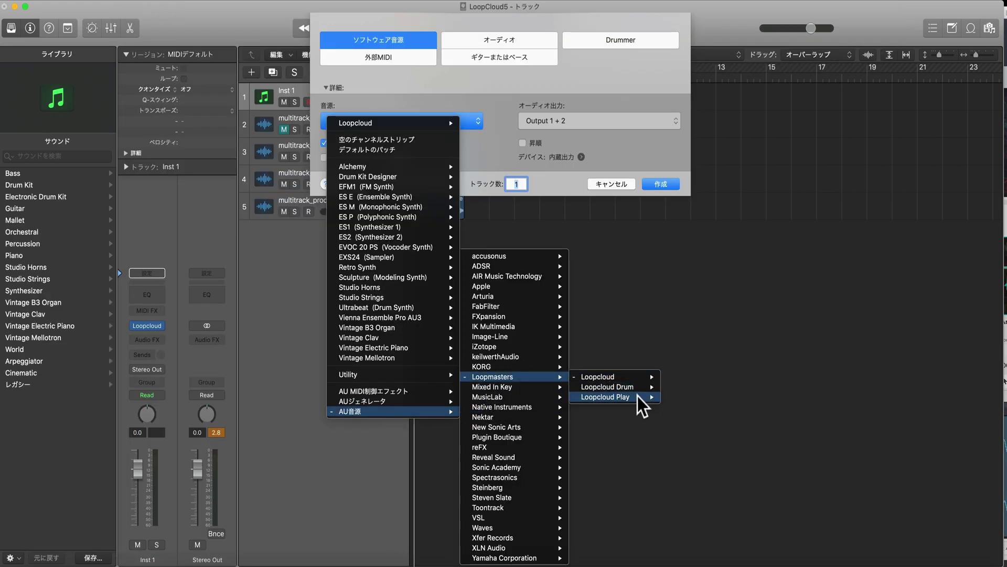
click(676, 386)
click(661, 184)
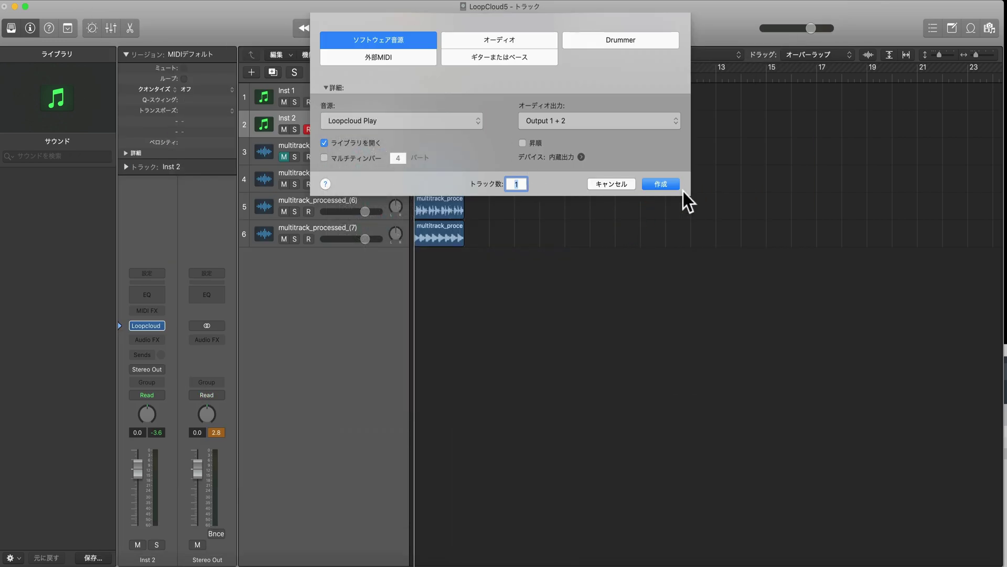
- Create a software instrument track with Loopcloud Play and load the ISS Raver Lead preset
click(672, 187)
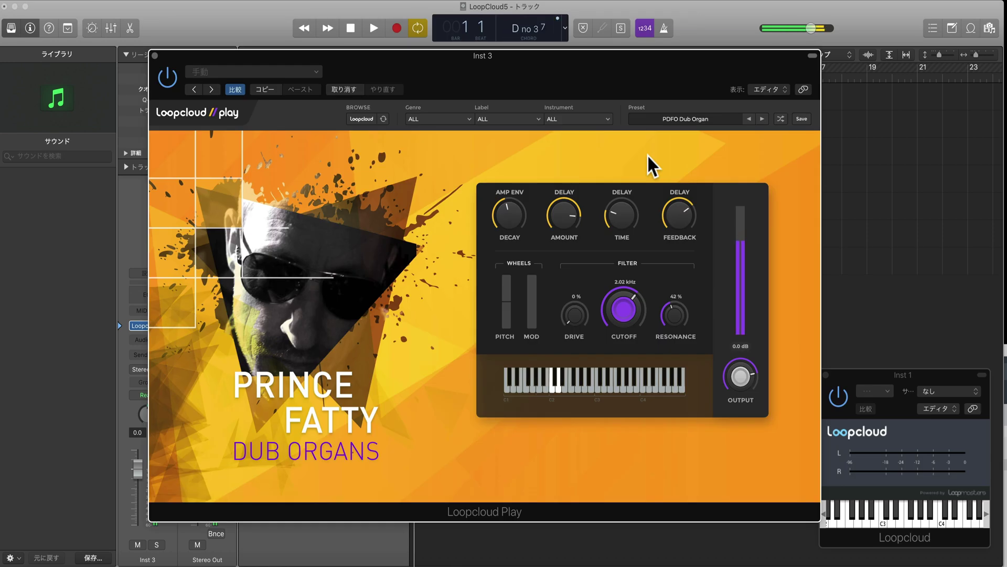
click(685, 118)
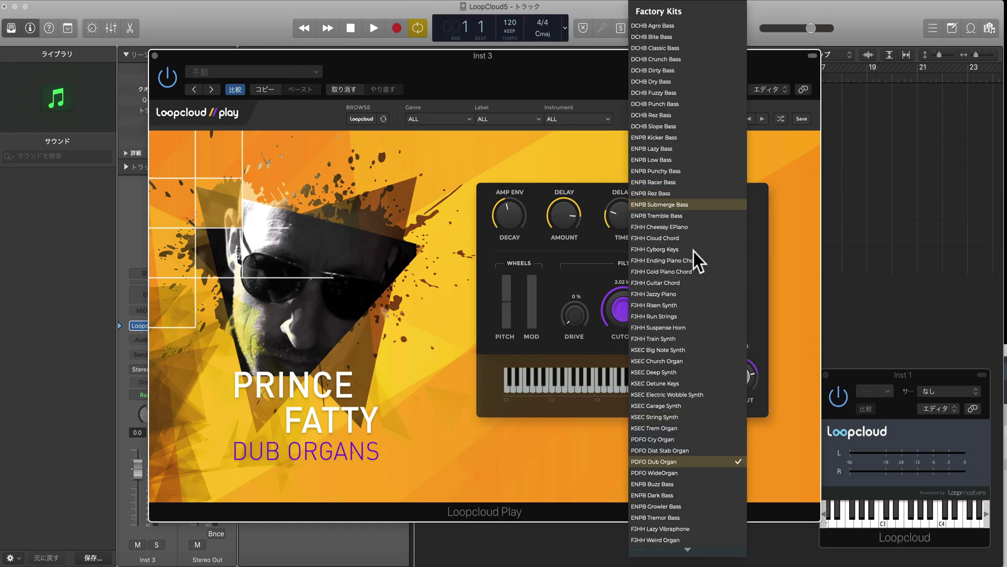
click(666, 160)
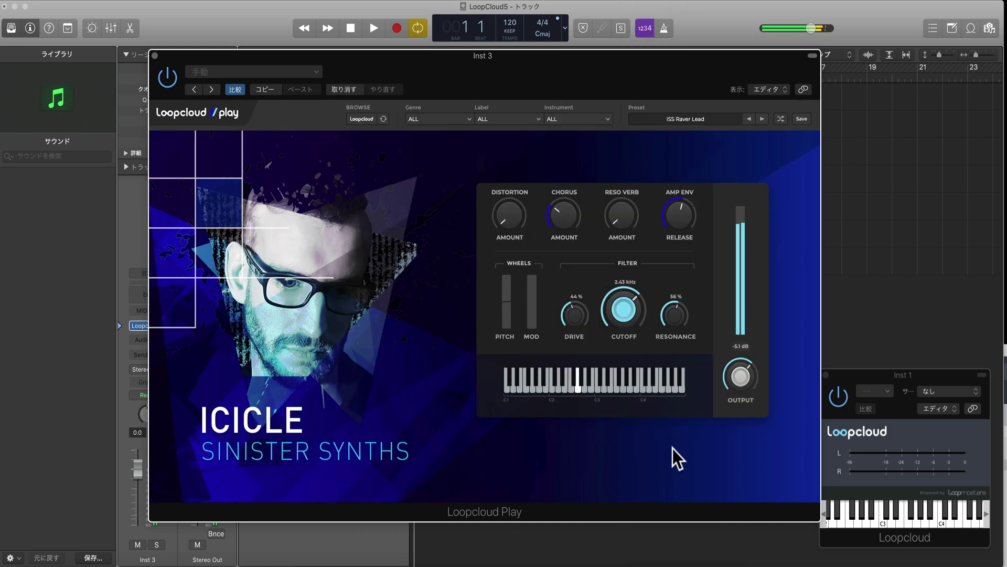